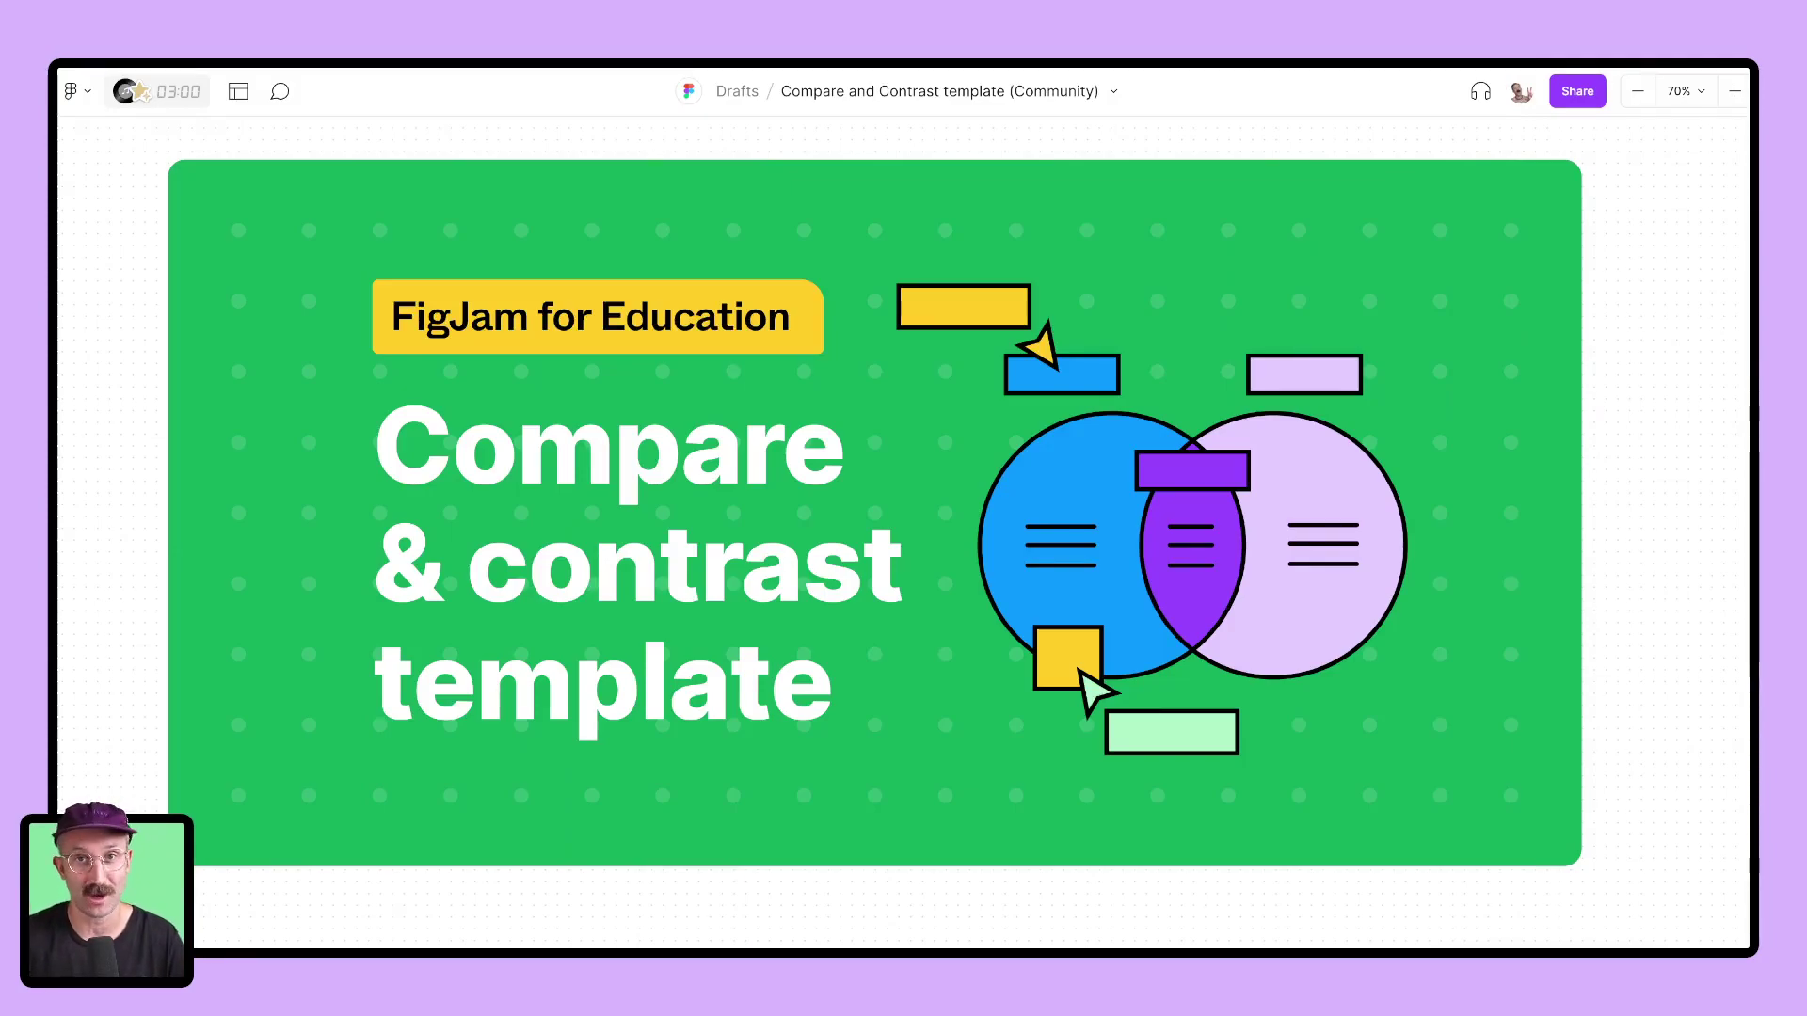
Step: Examine the Compare and Contrast template, including its Globes and Maps example and the blank Concept 1 and Concept 2 Venn diagrams
scroll(903, 531, "down", 1)
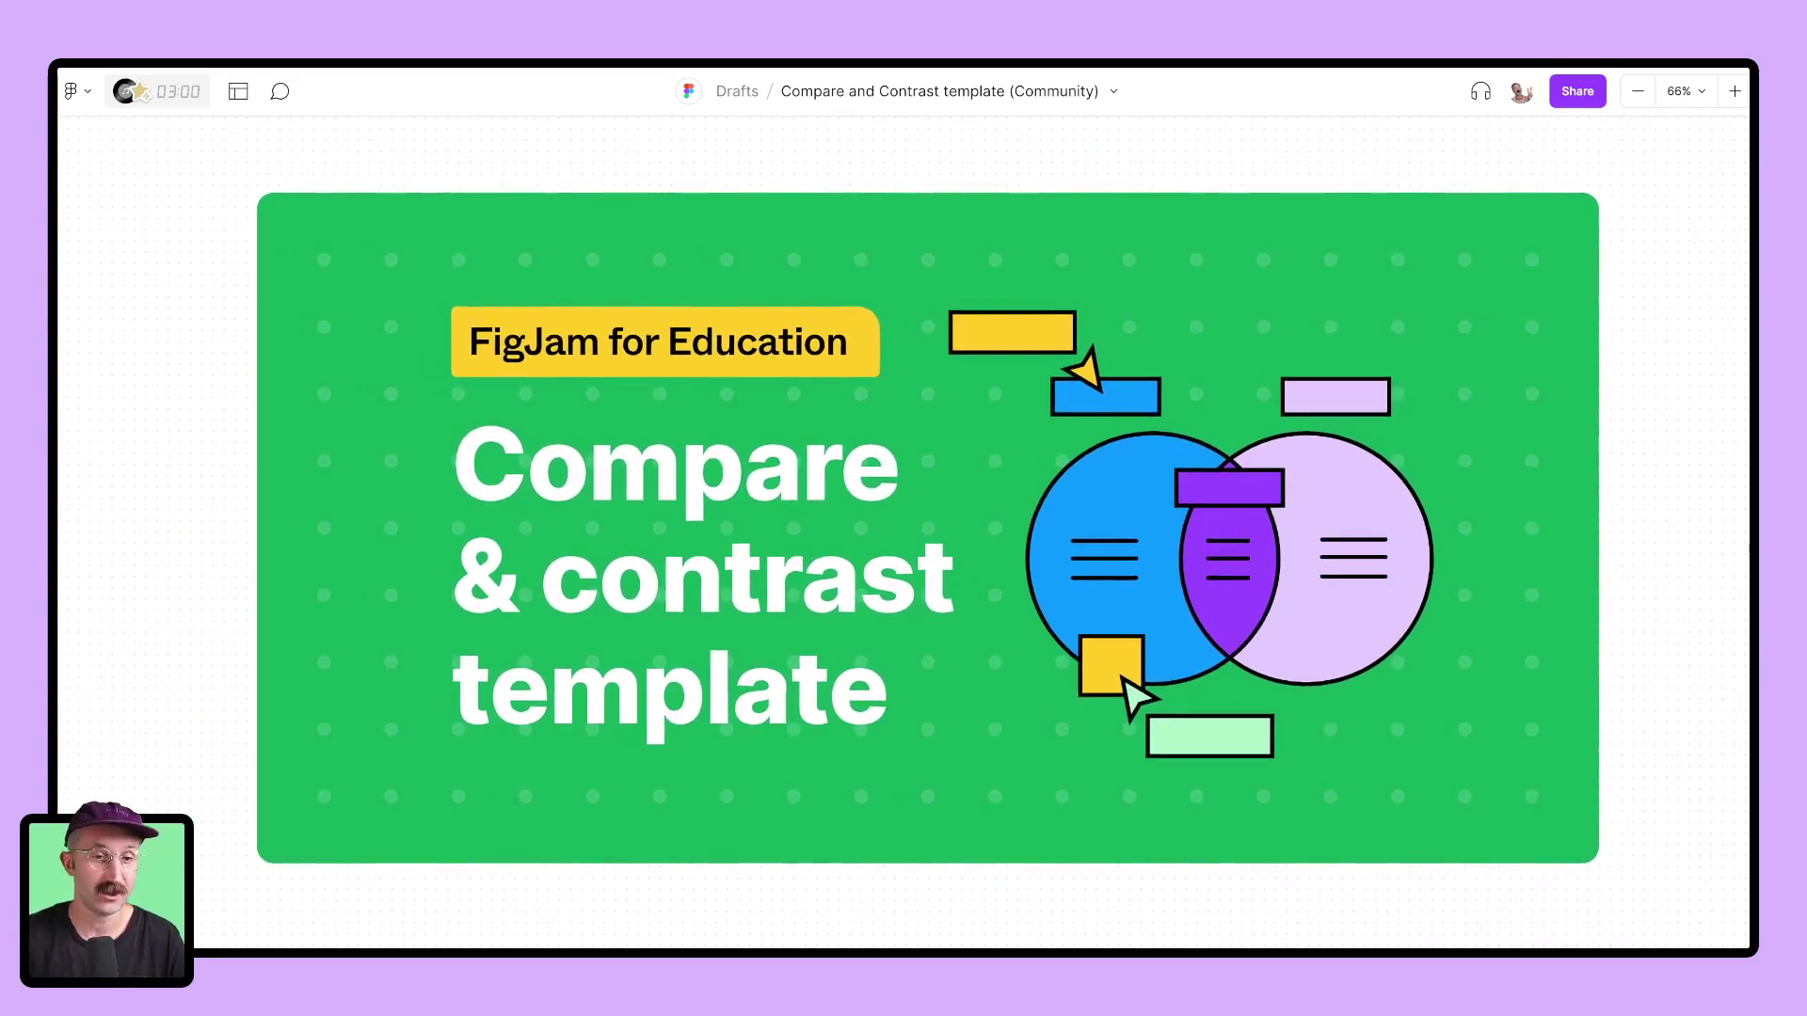
scroll(904, 531, "down", 10)
scroll(903, 532, "down", 4)
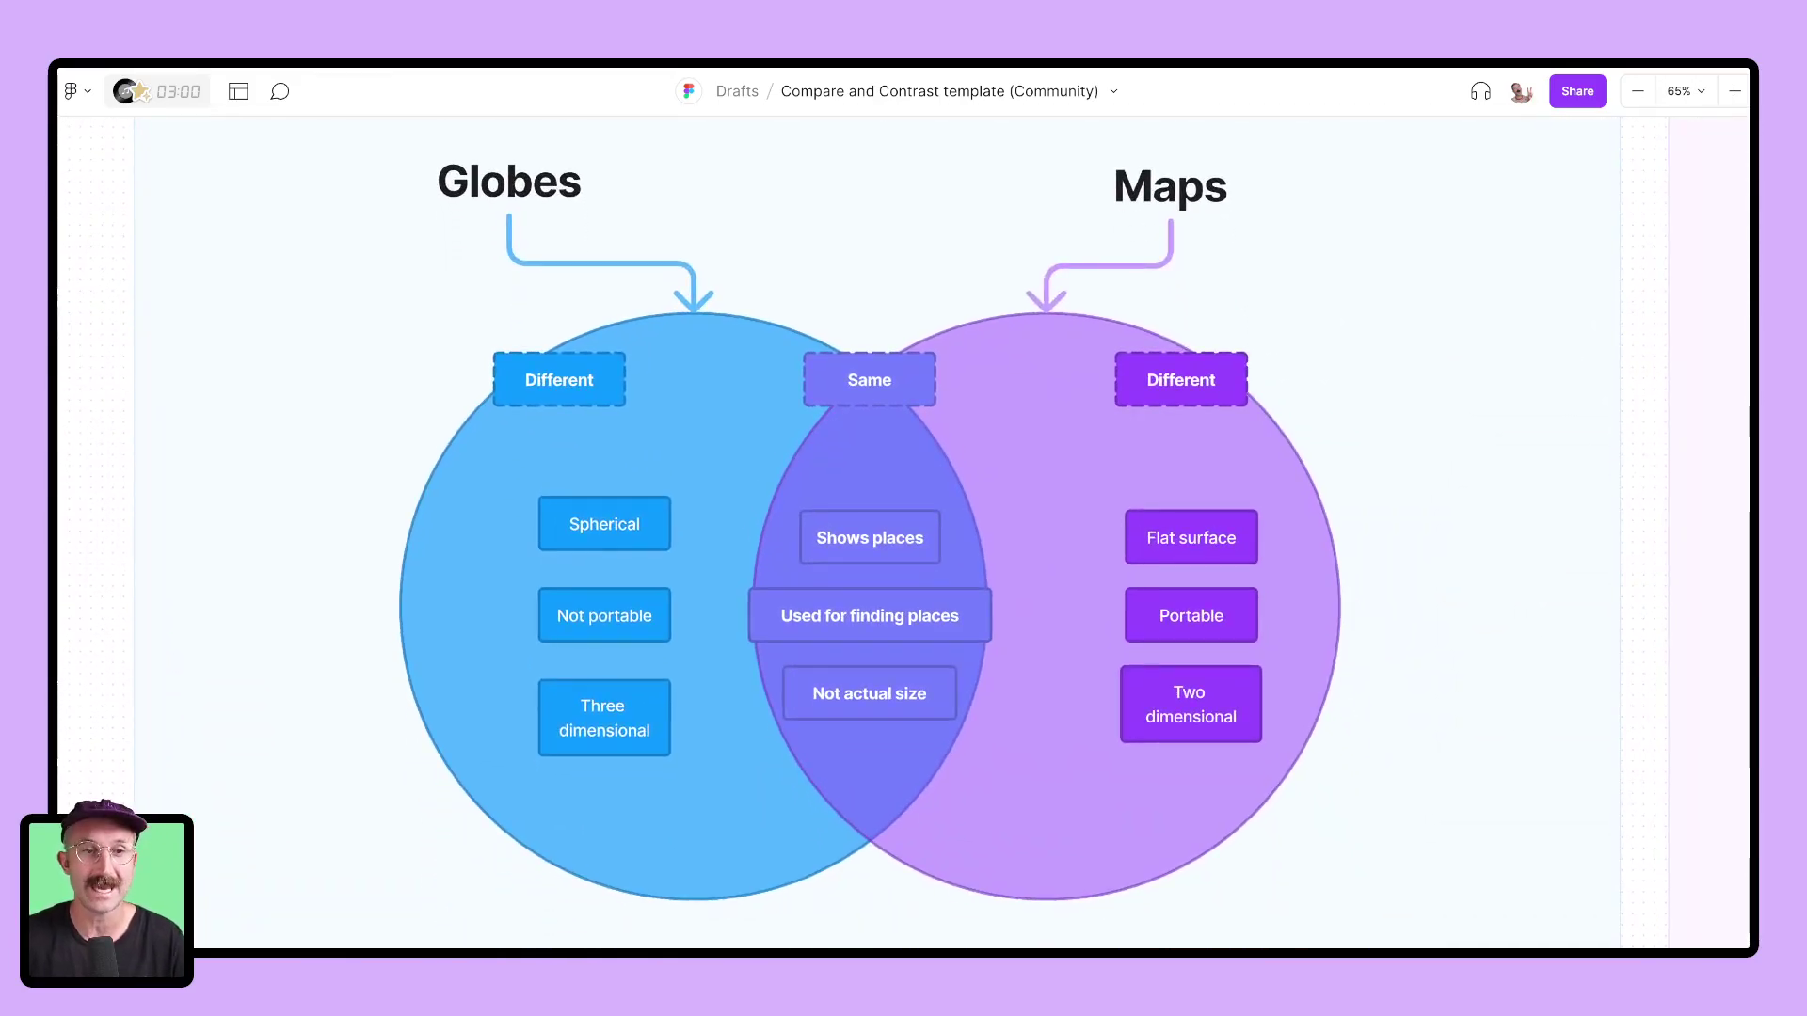
scroll(798, 397, "up", 10)
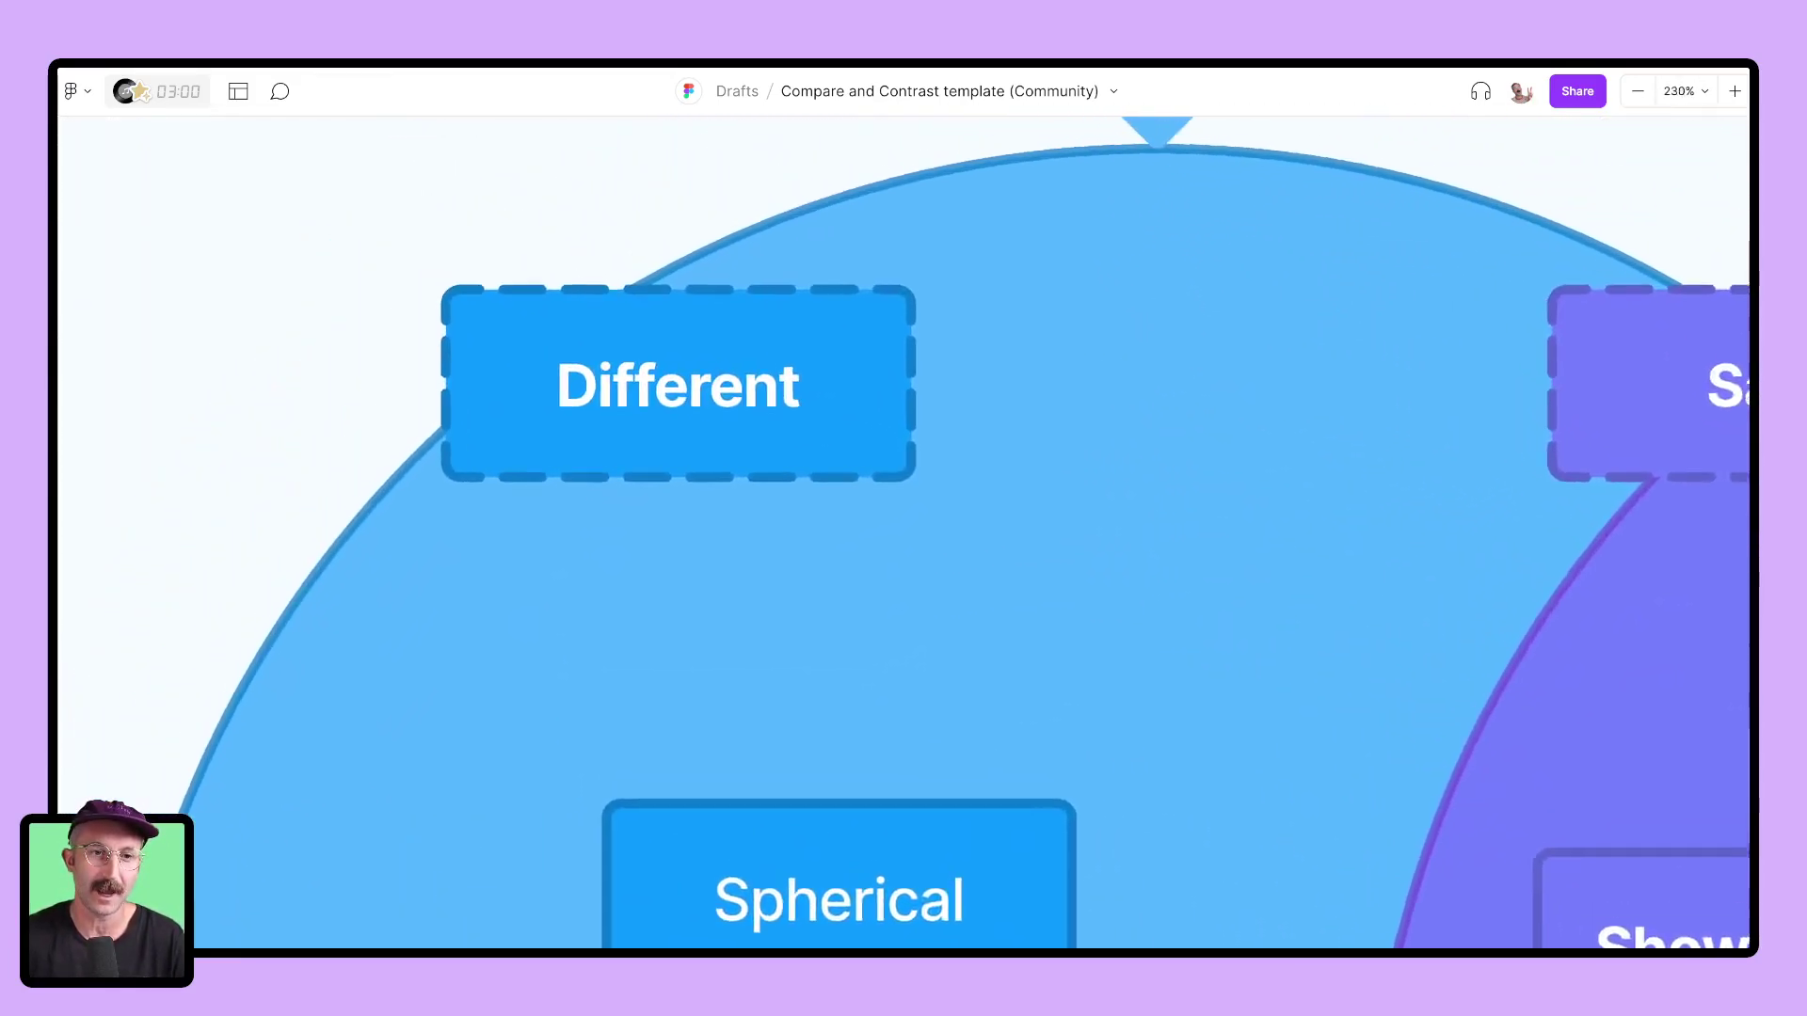
scroll(903, 531, "down", 4)
scroll(903, 531, "right", 10)
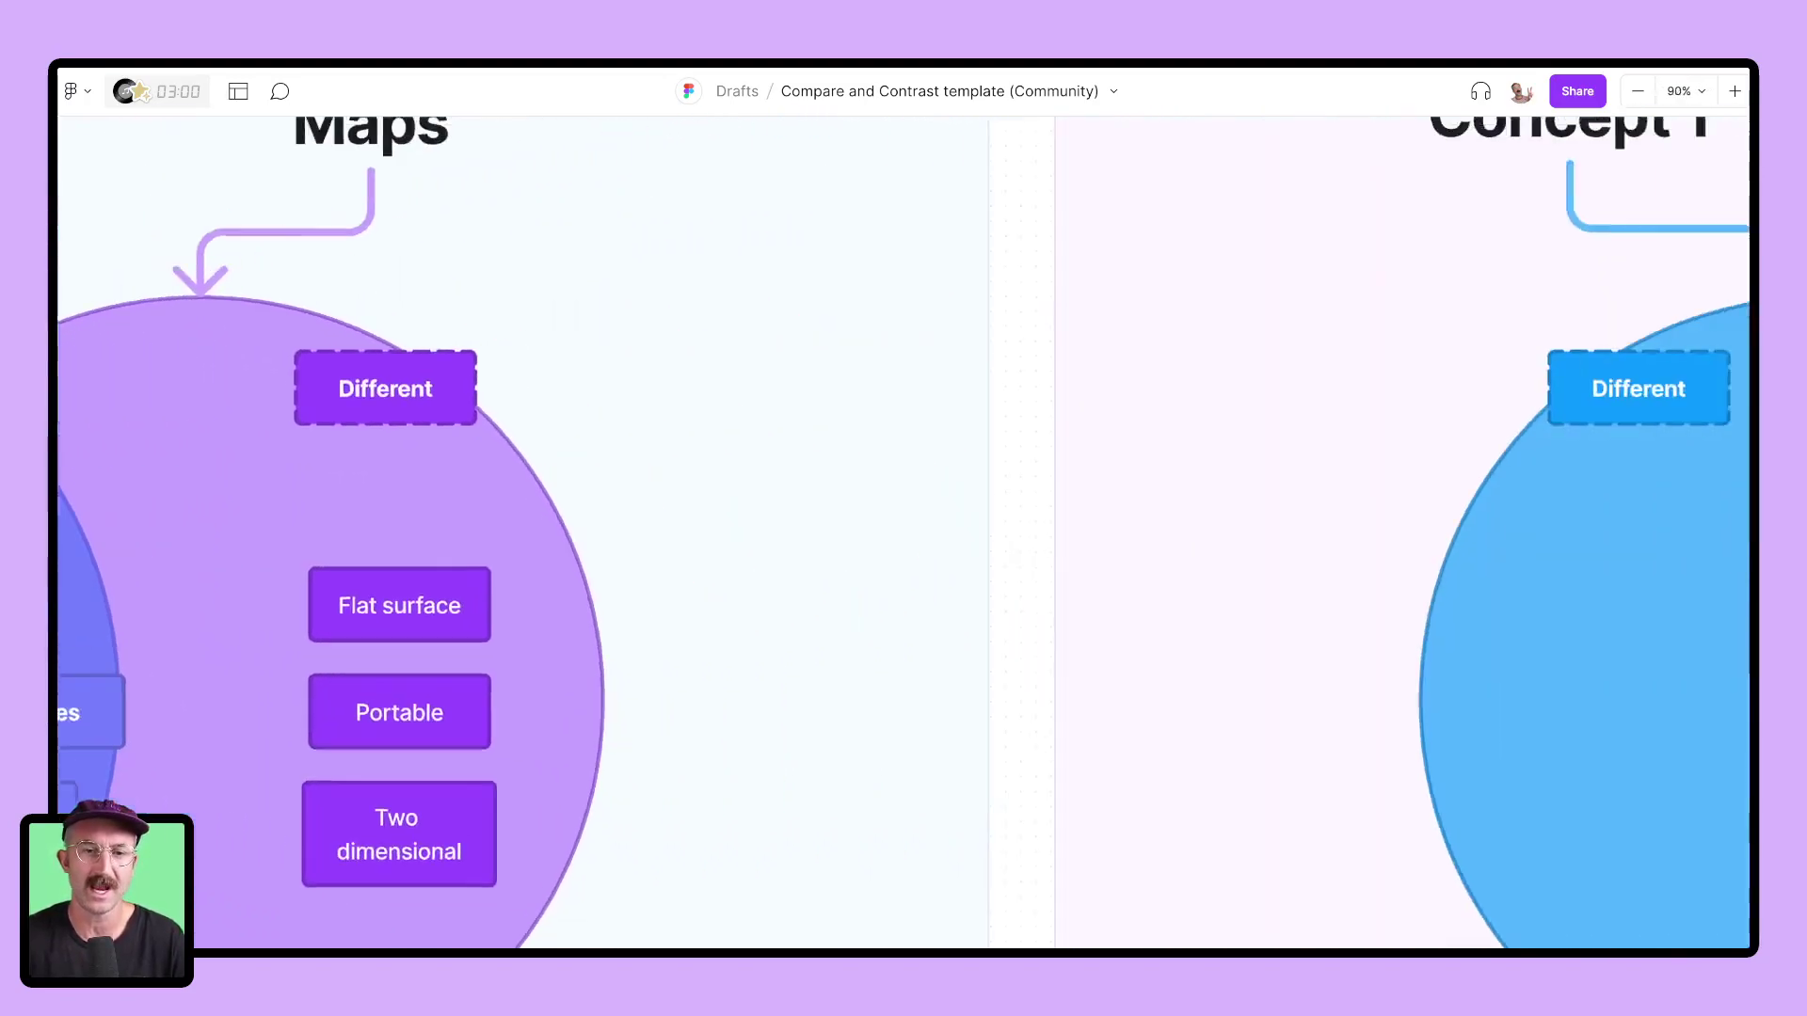
scroll(903, 531, "down", 8)
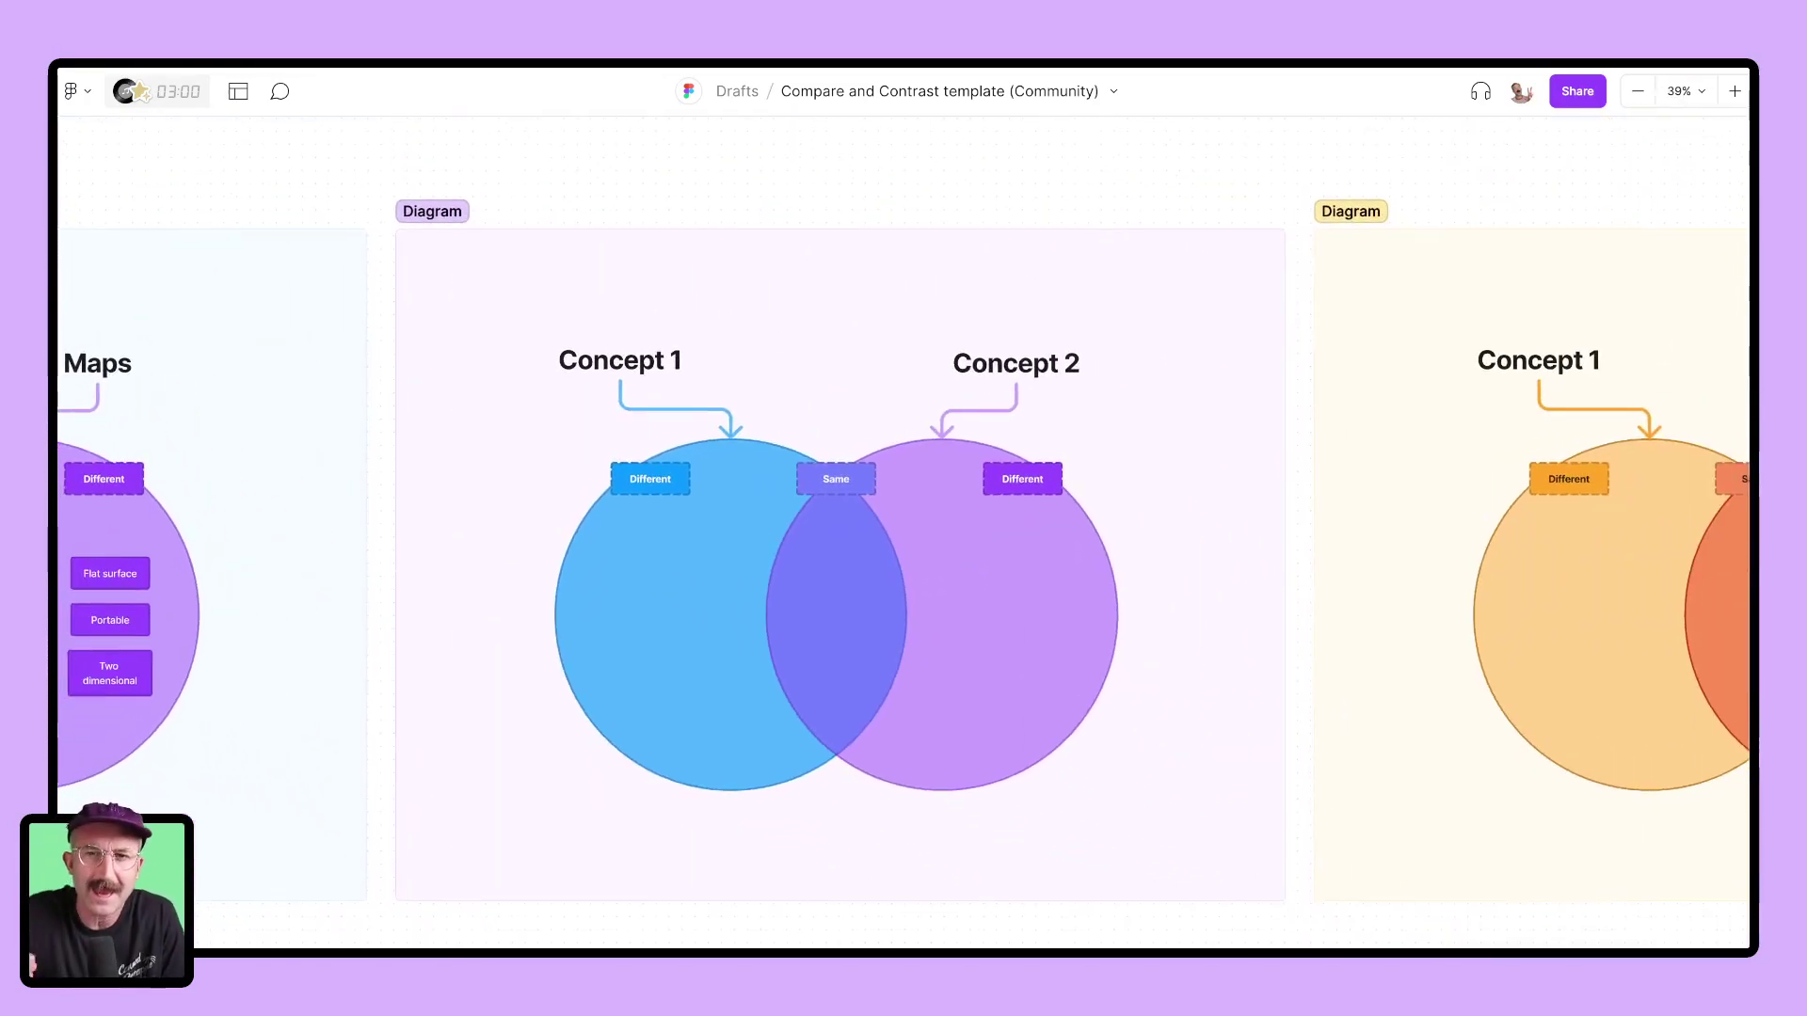
scroll(374, 558, "down", 5)
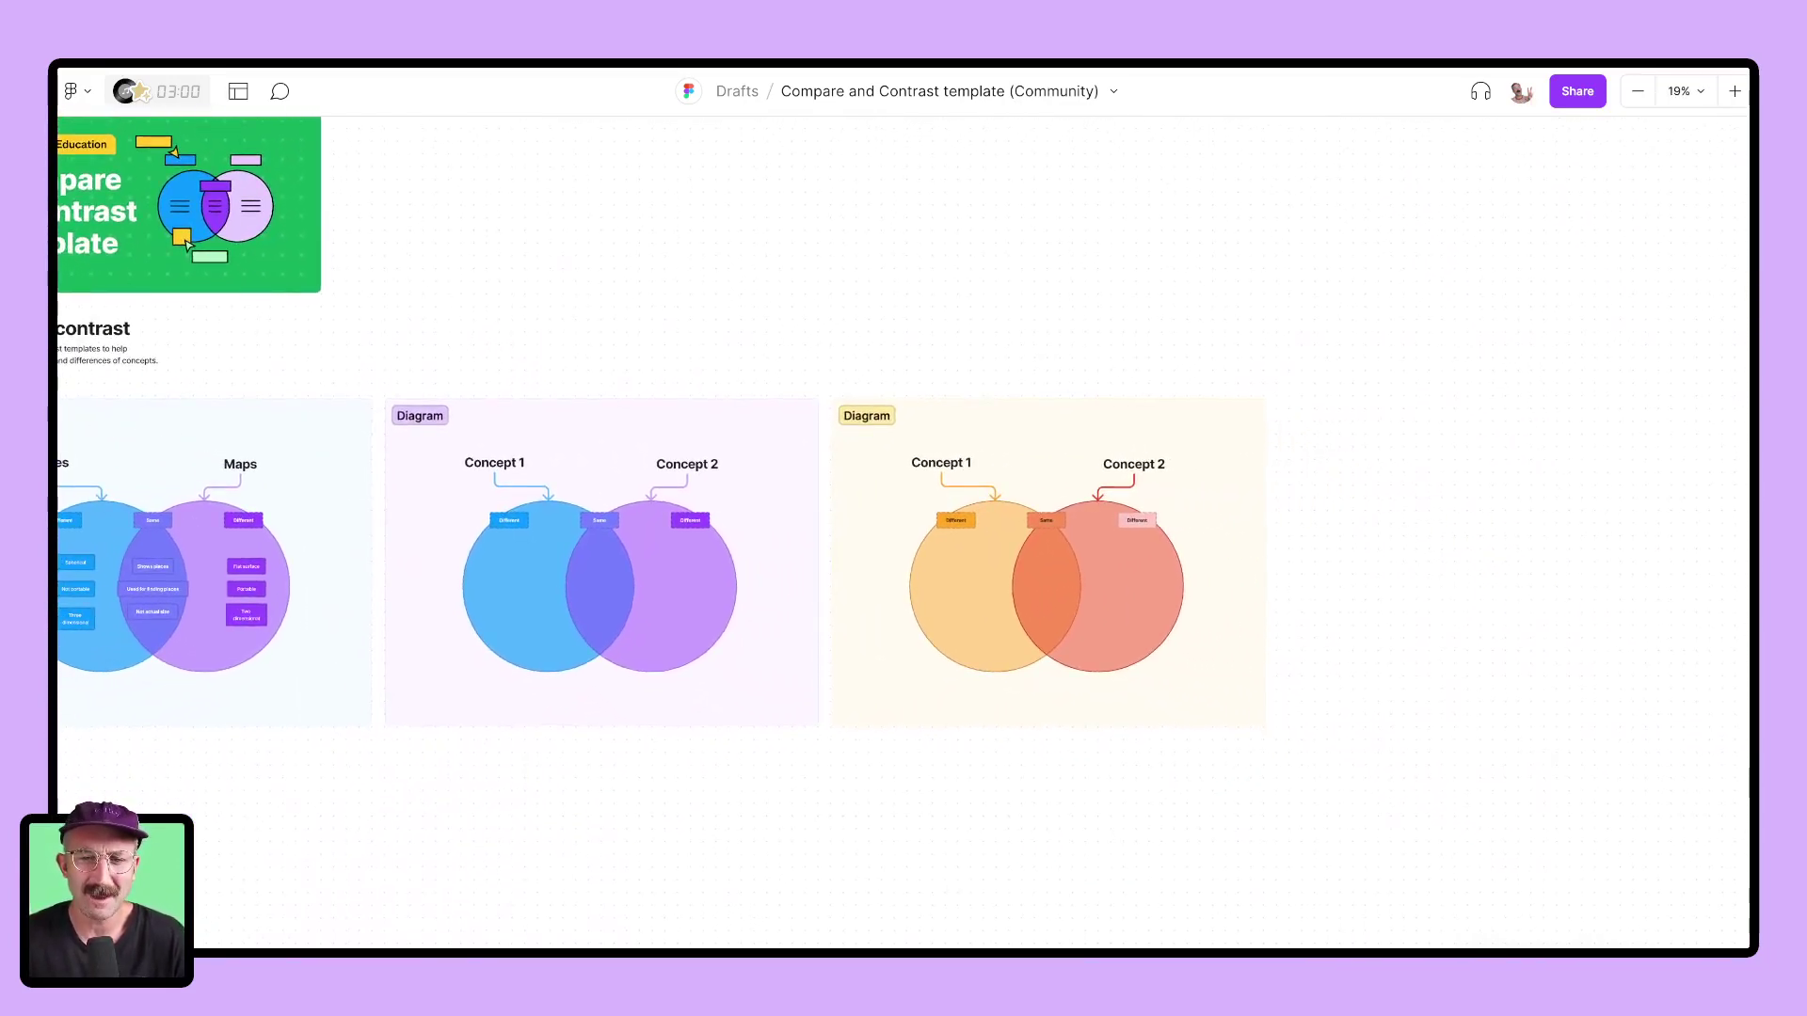
scroll(209, 255, "up", 8)
scroll(208, 255, "left", 8)
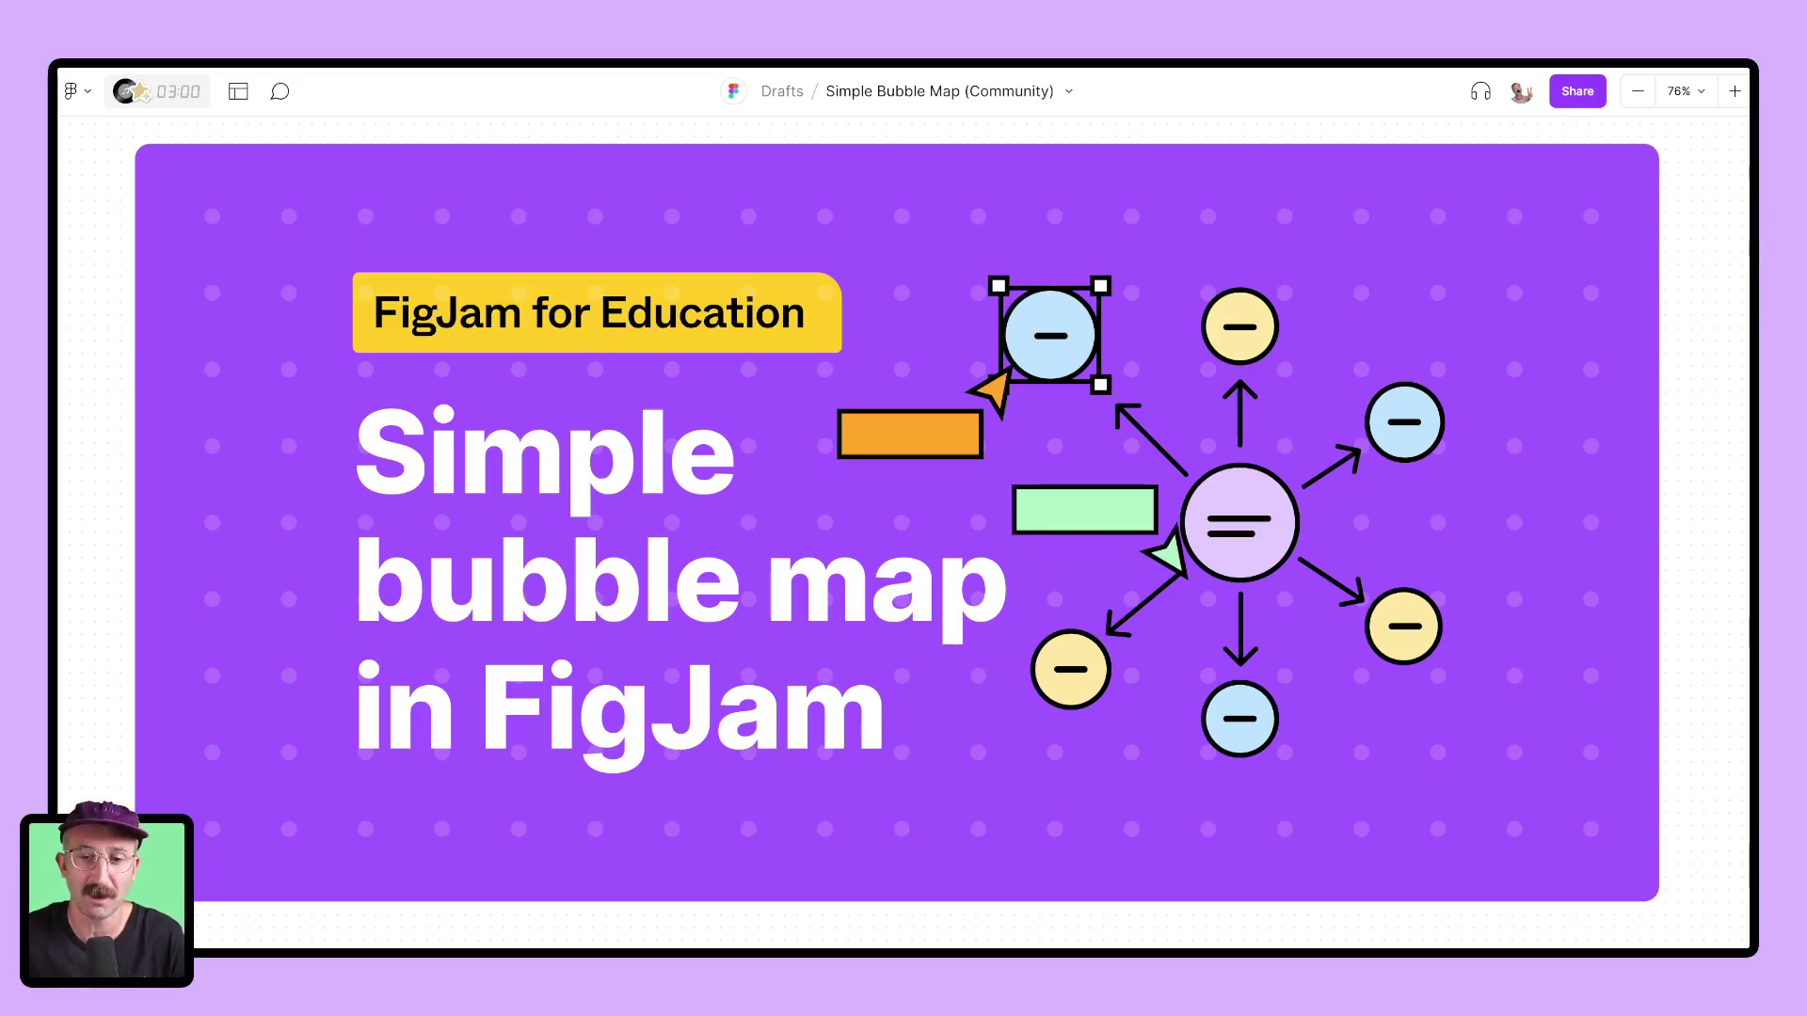
Step: In the simple bubble map, label the bubble directly right of Ideas 1, the upper-right bubble 2 and the one directly above Ideas 3
scroll(903, 527, "down", 10)
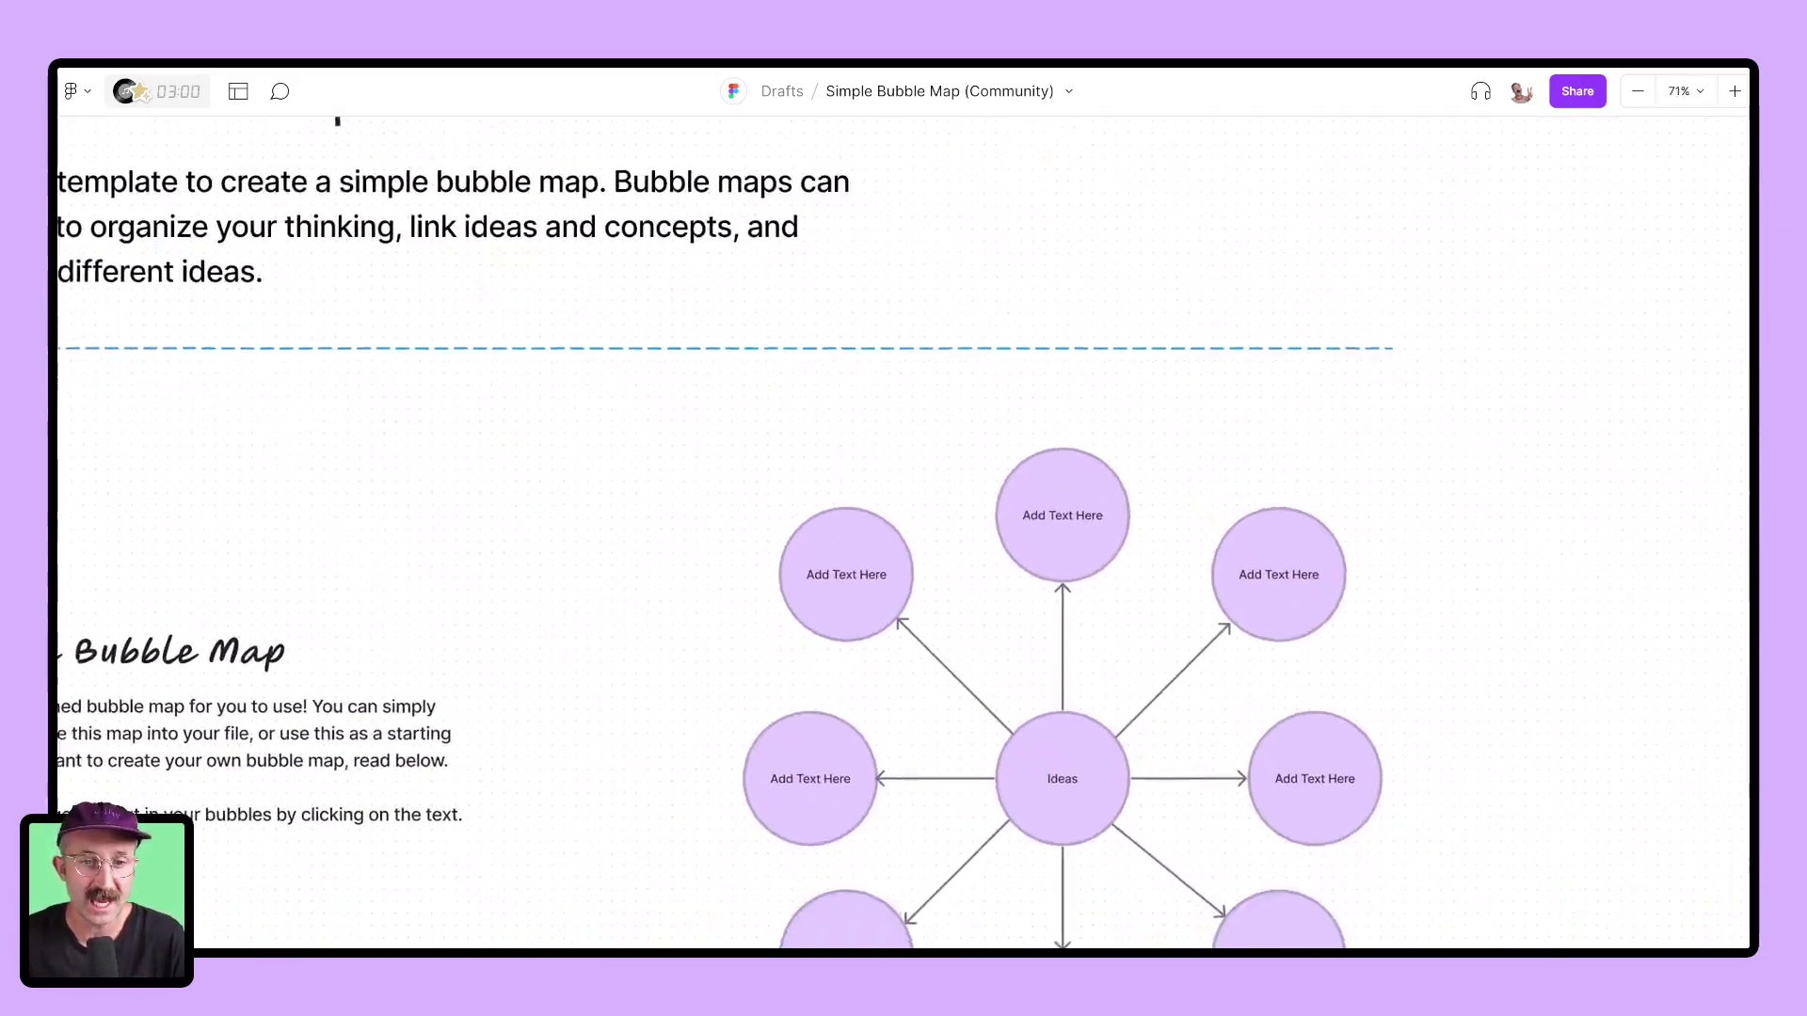
scroll(903, 527, "down", 5)
double_click(1162, 588)
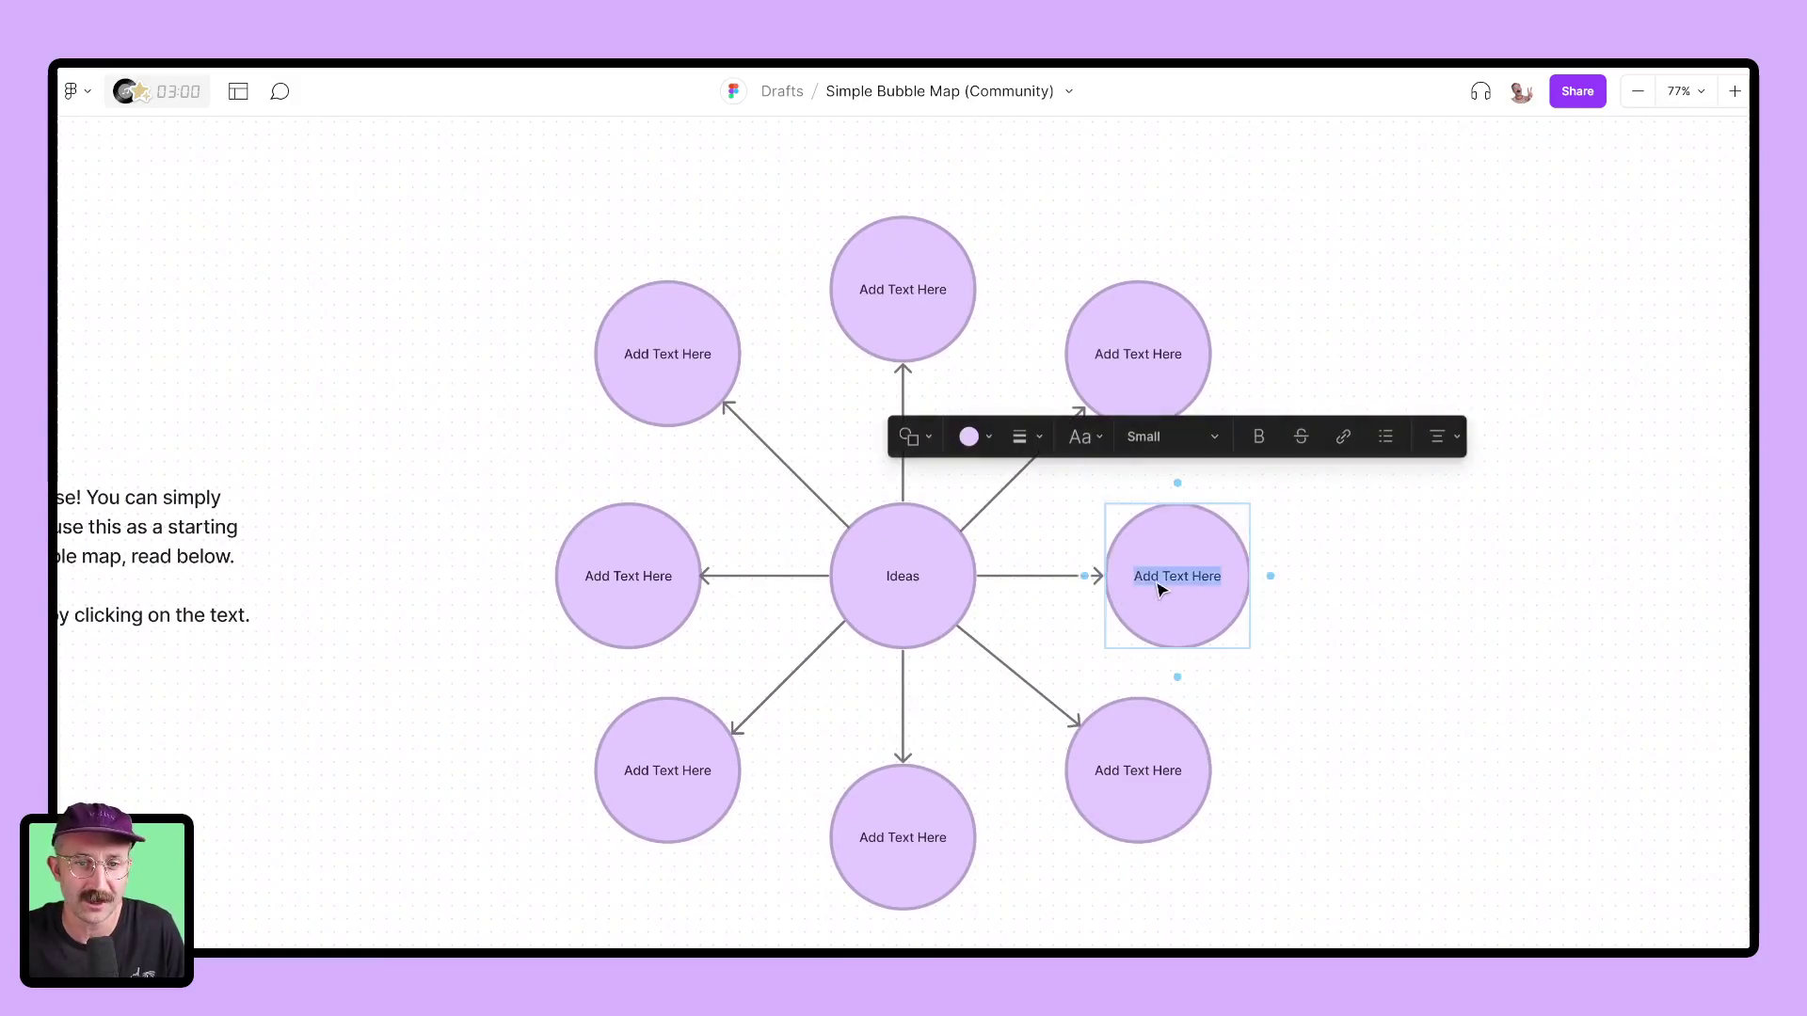
type("1")
double_click(1129, 352)
type("2")
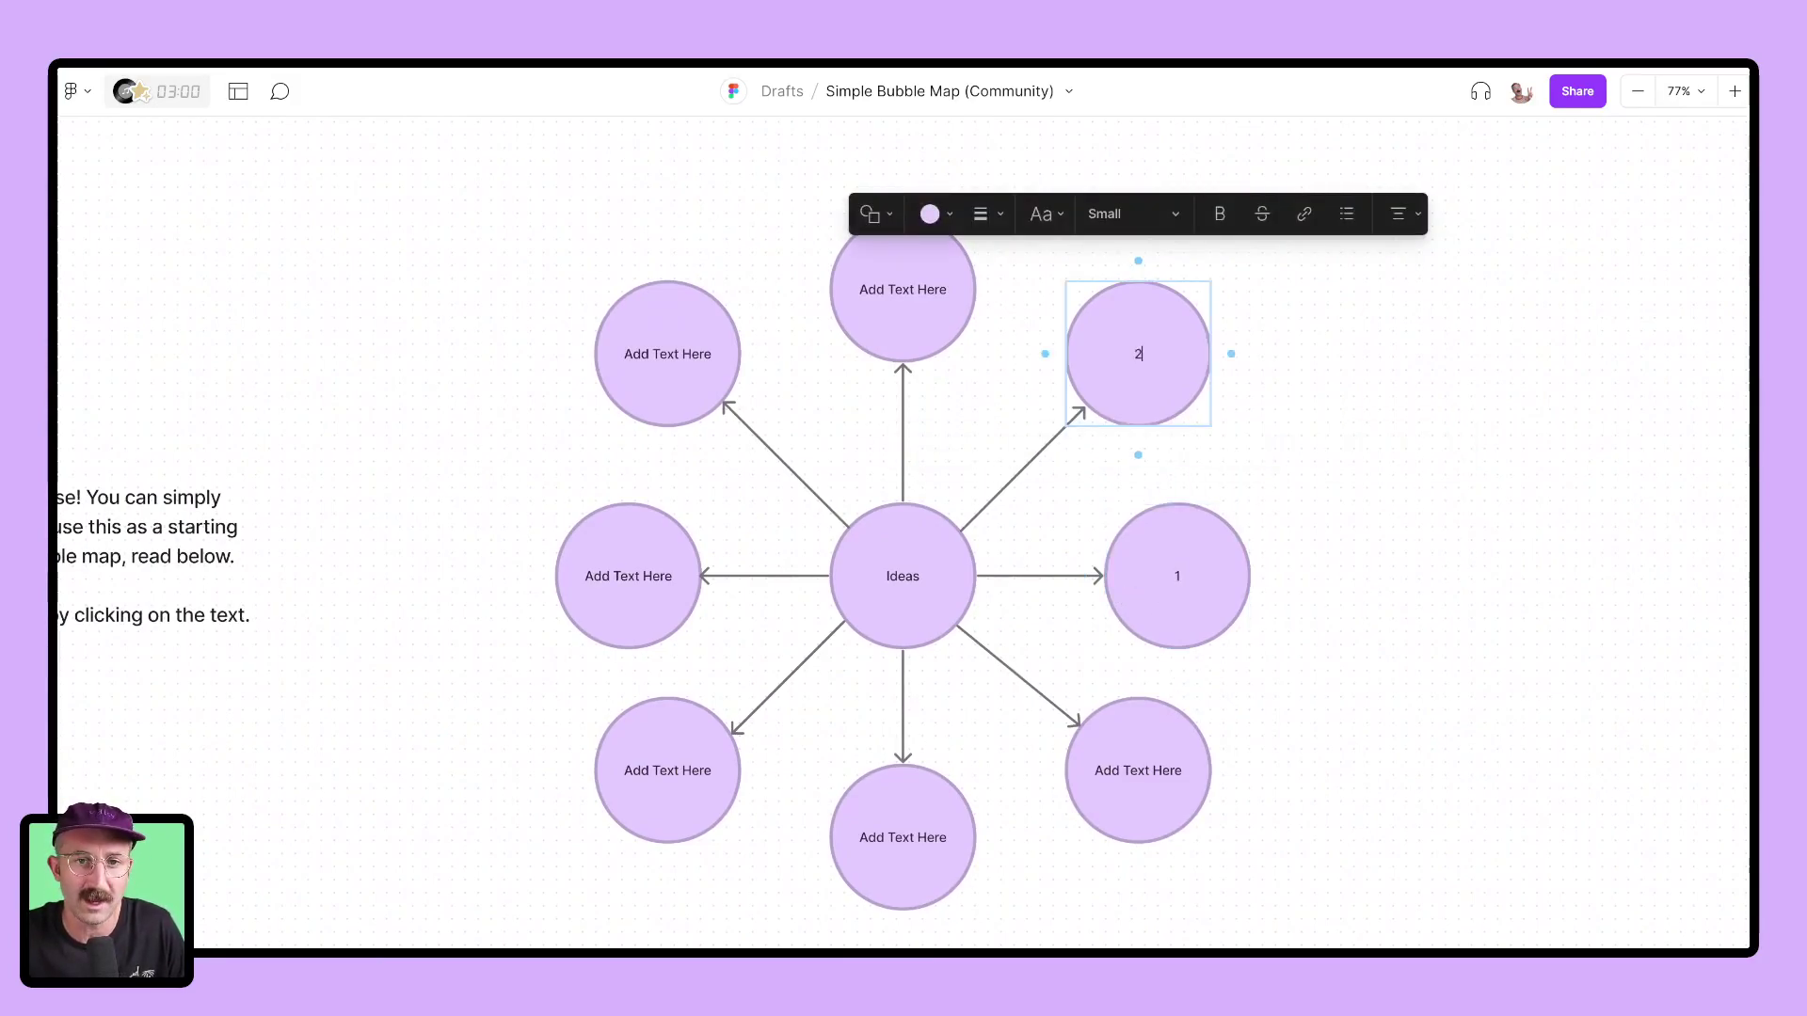
triple_click(895, 290)
type("3")
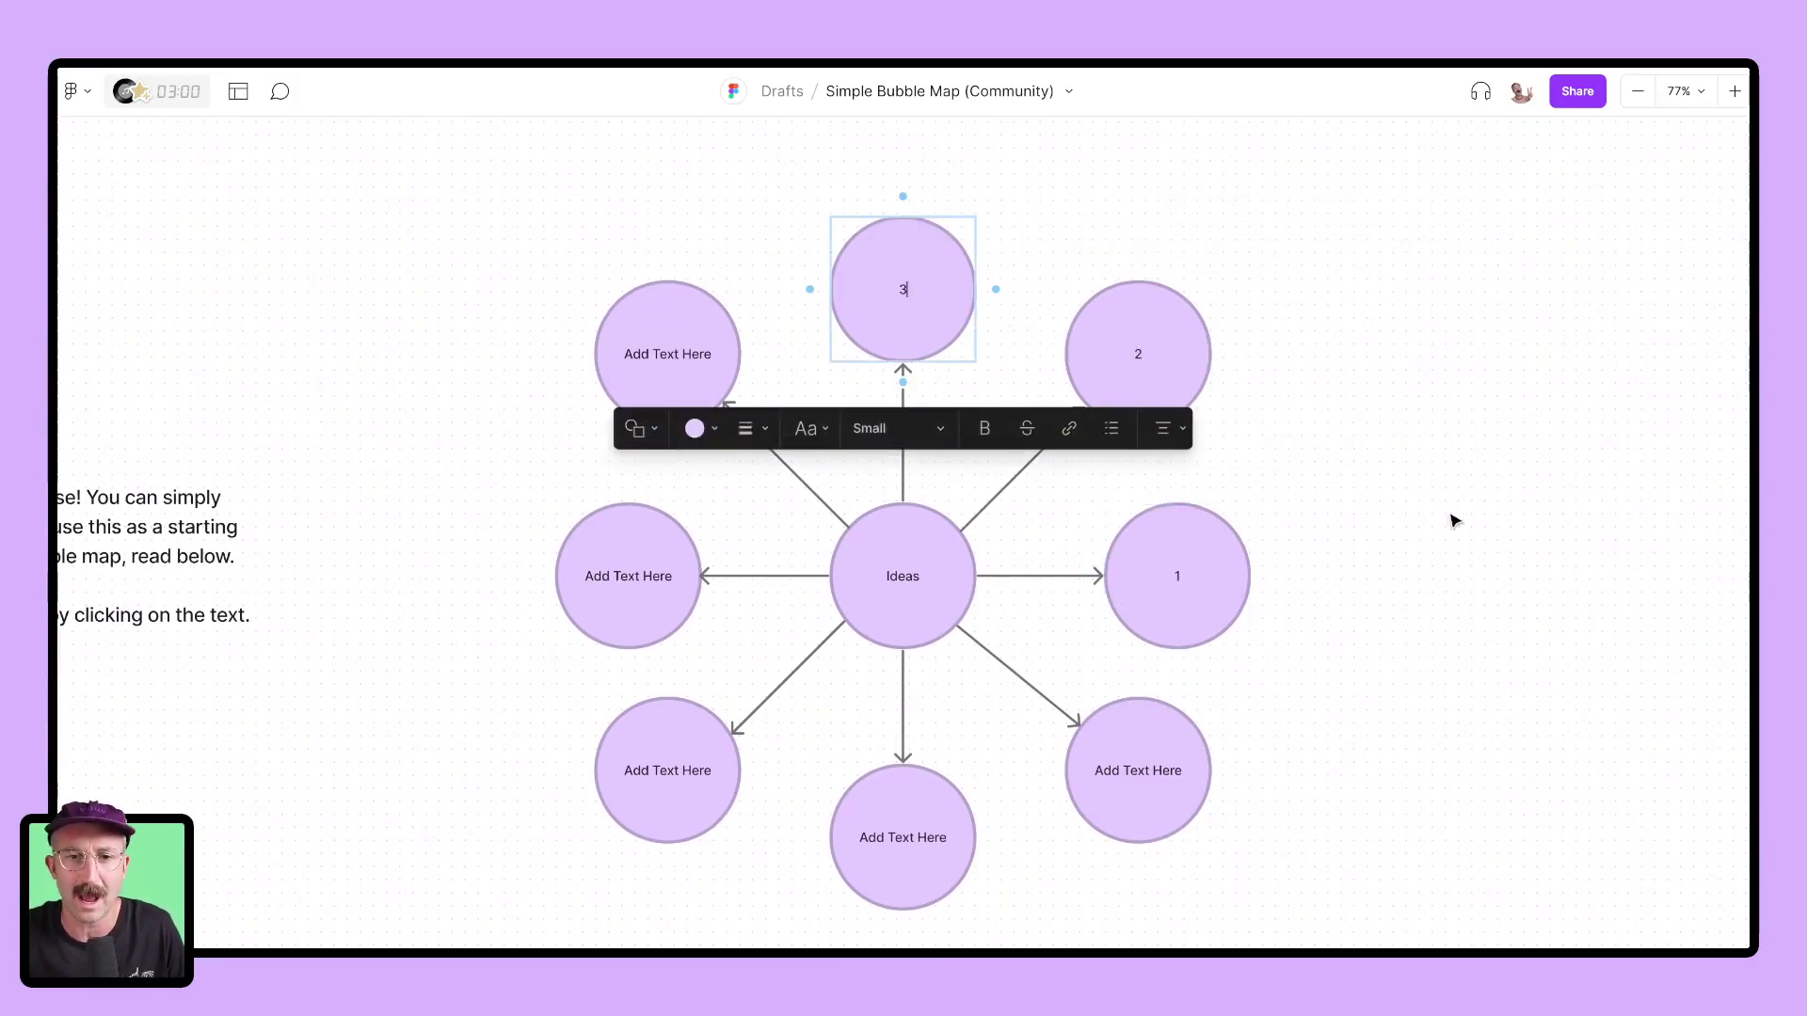
left_click(1499, 520)
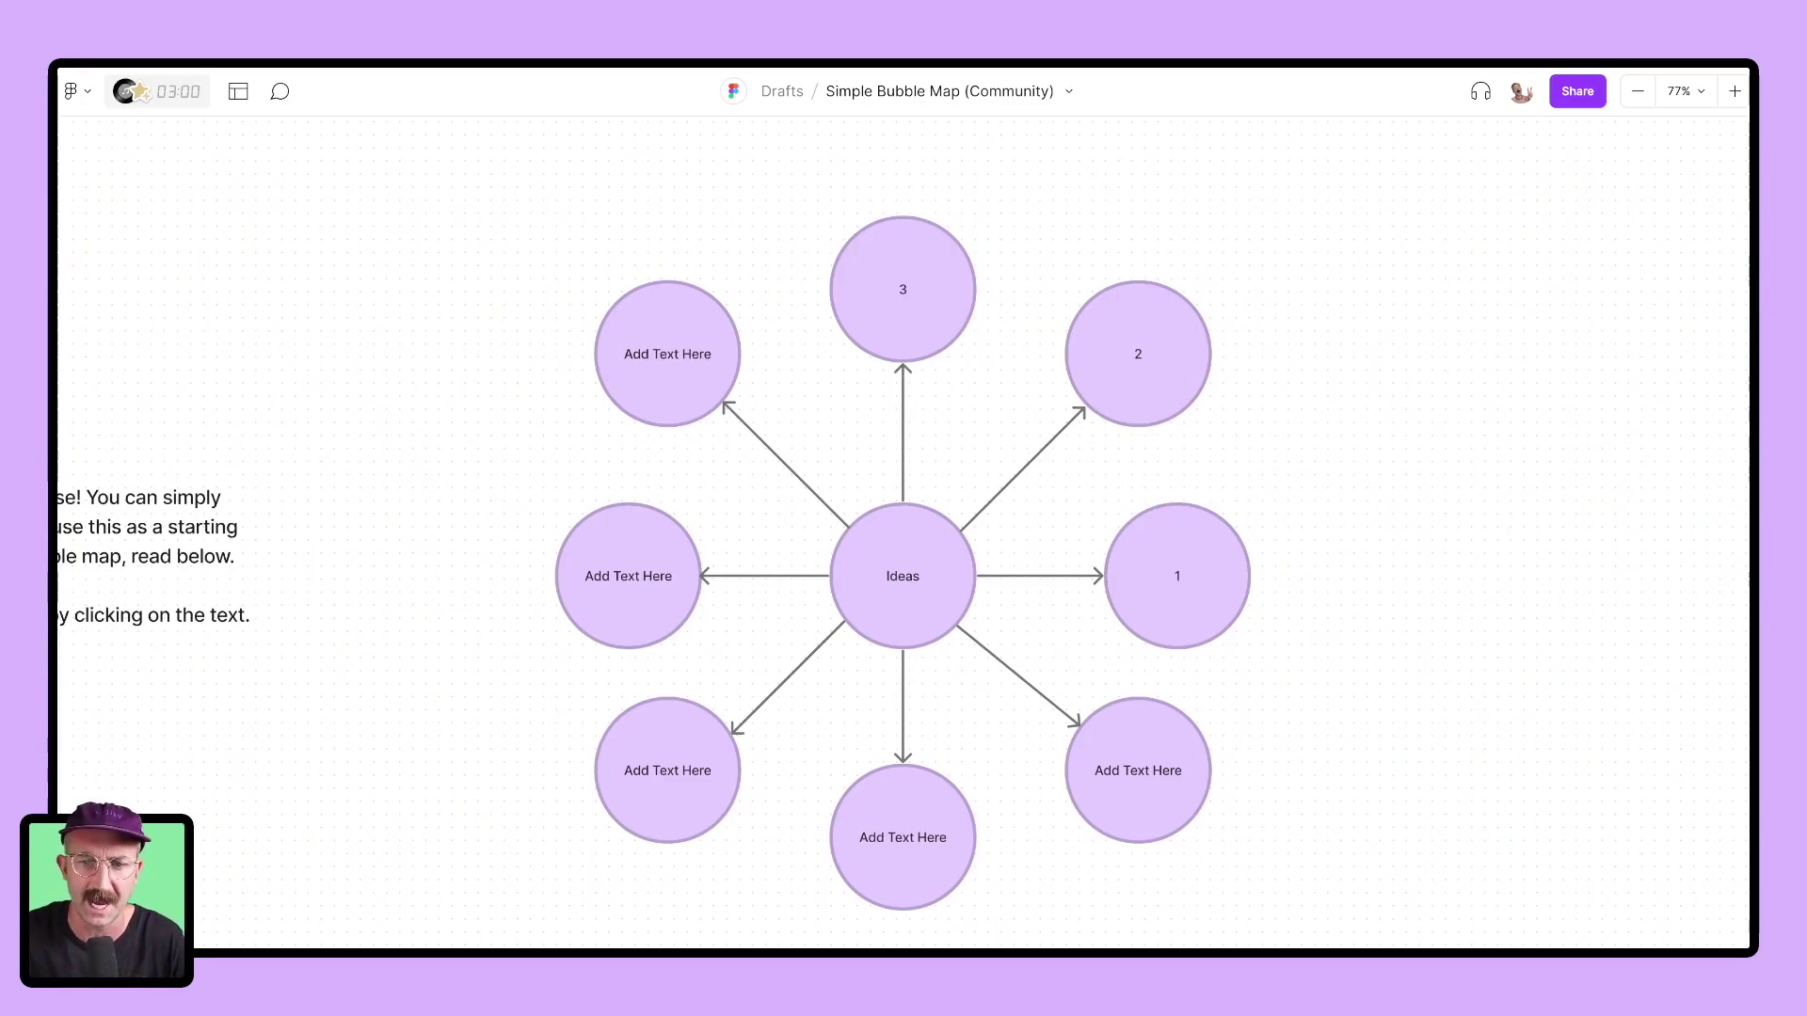
Step: Review the Simple Bubble Map template's step-by-step frames, from drawing a circle to connecting circles with connectors
scroll(902, 531, "down", 10)
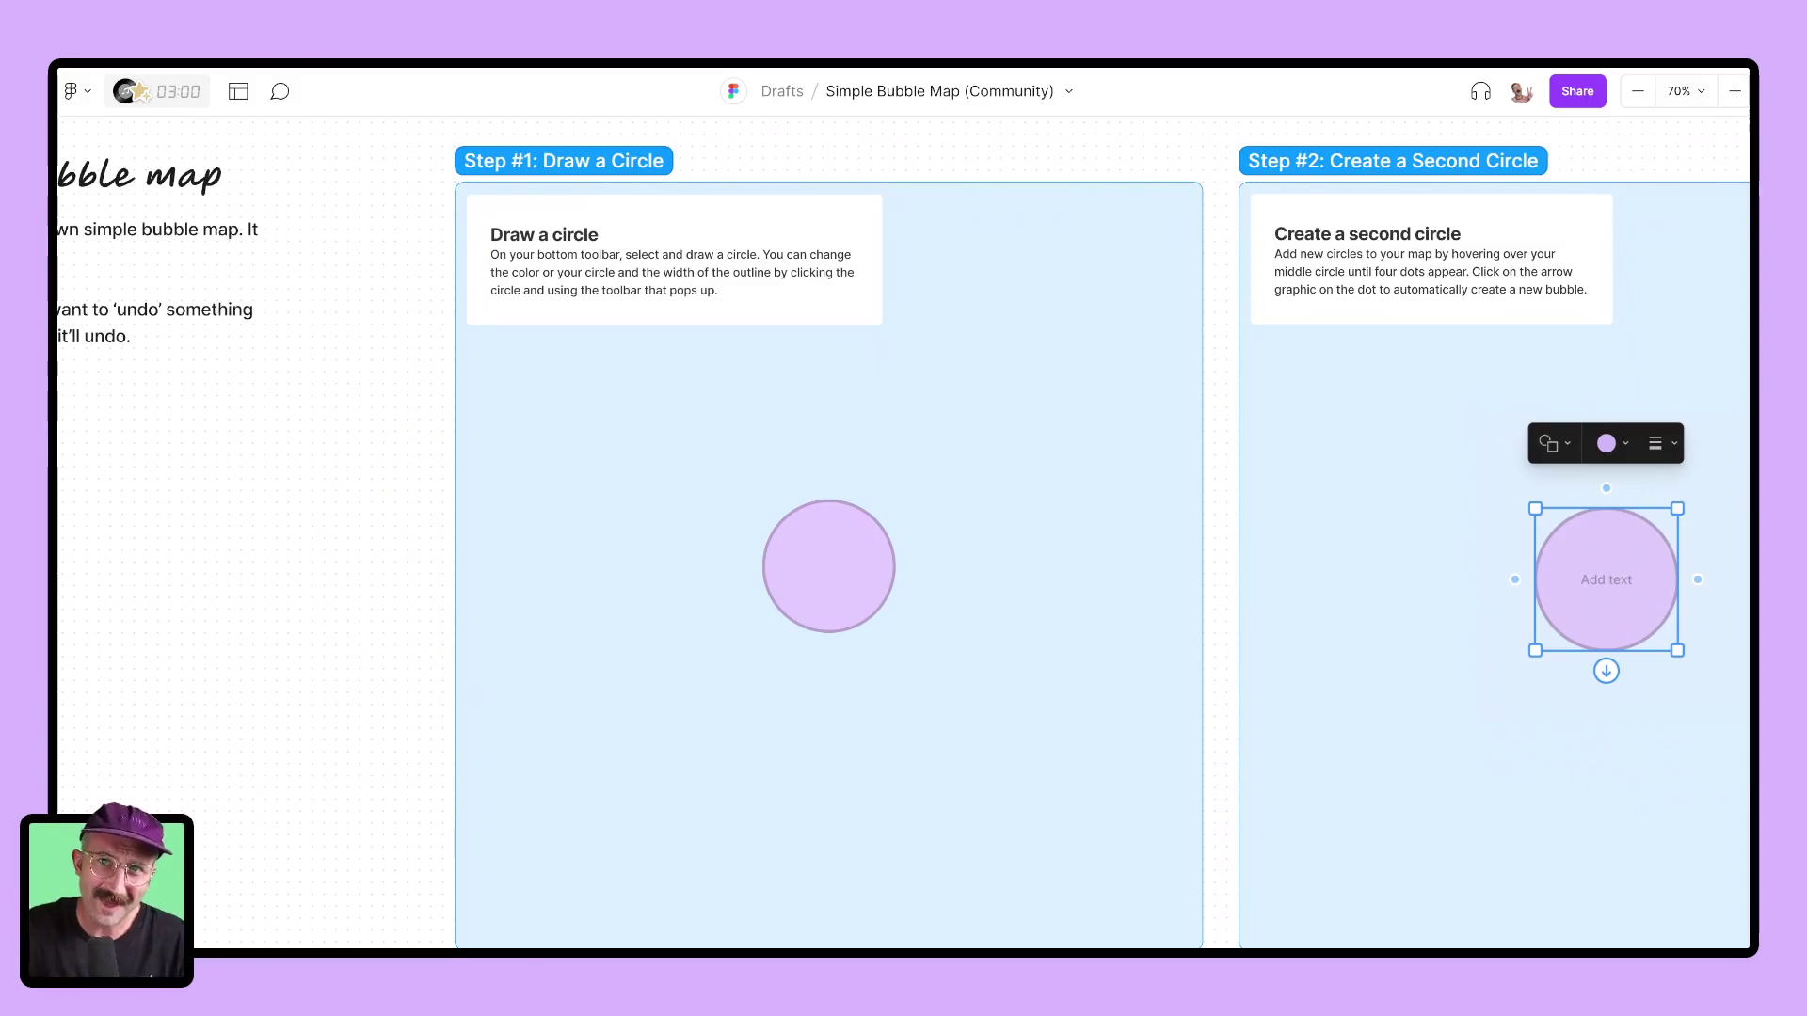
scroll(903, 531, "right", 10)
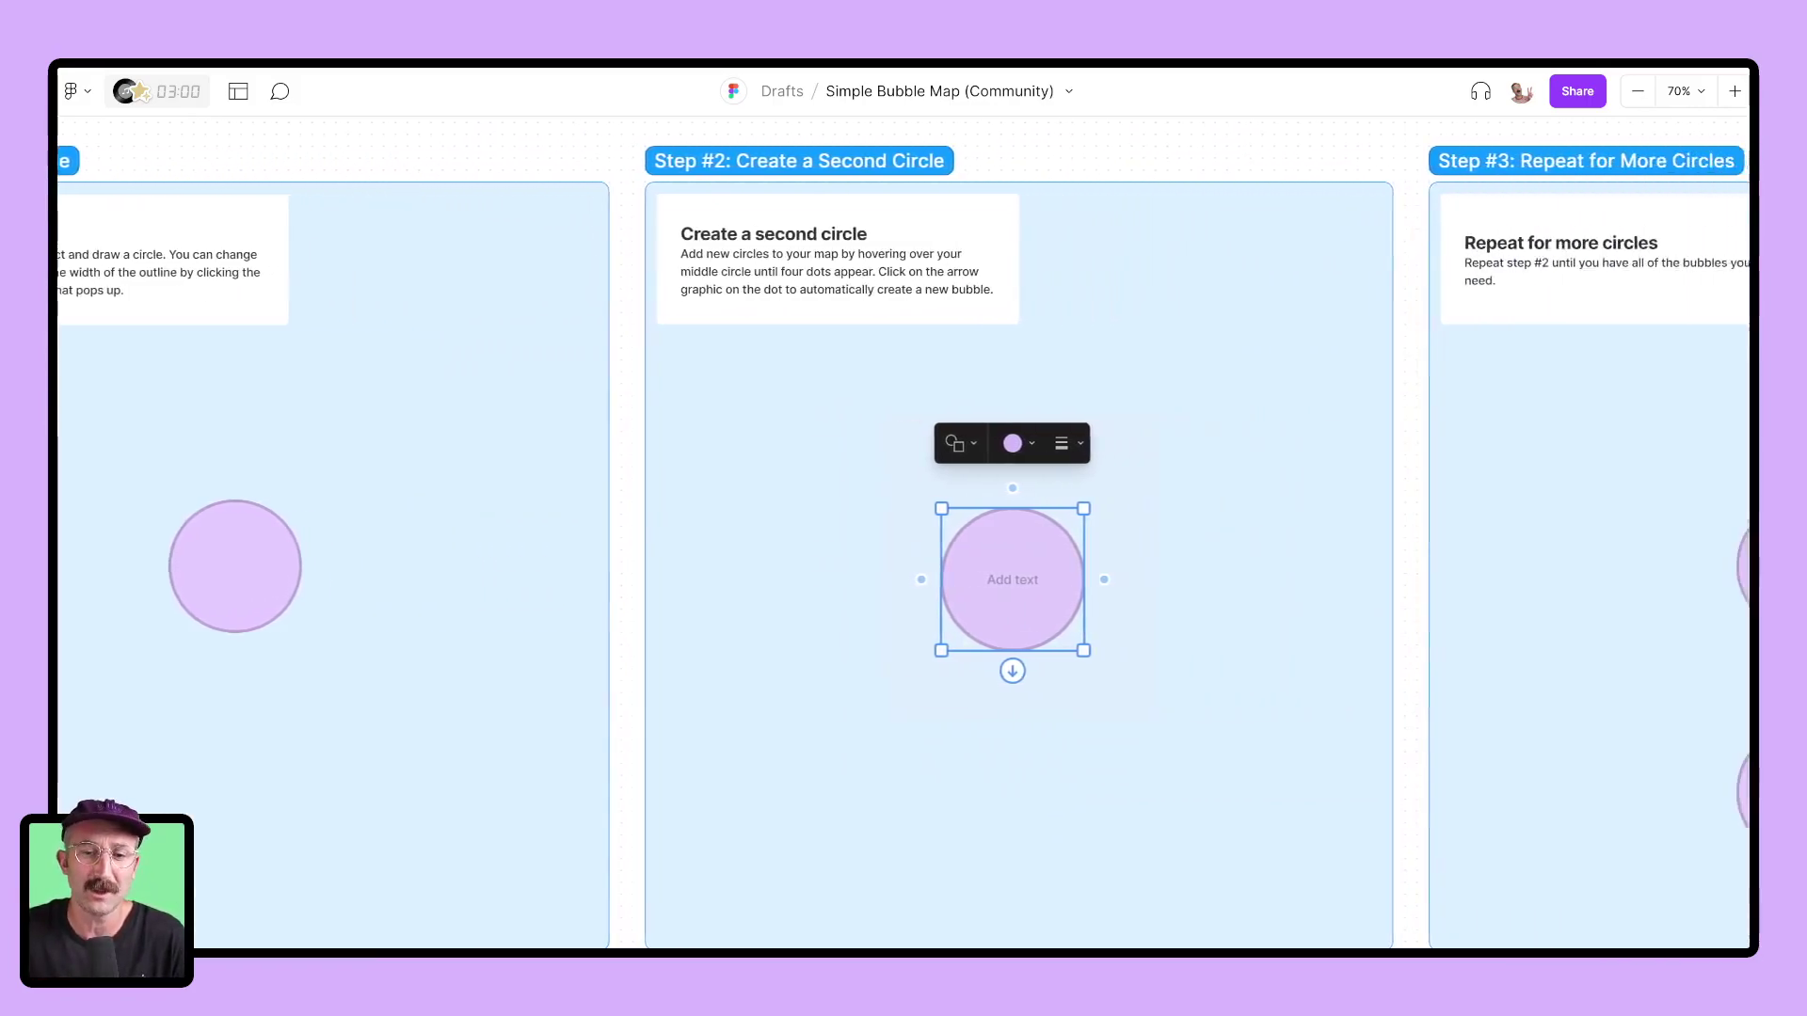
scroll(903, 531, "down", 5)
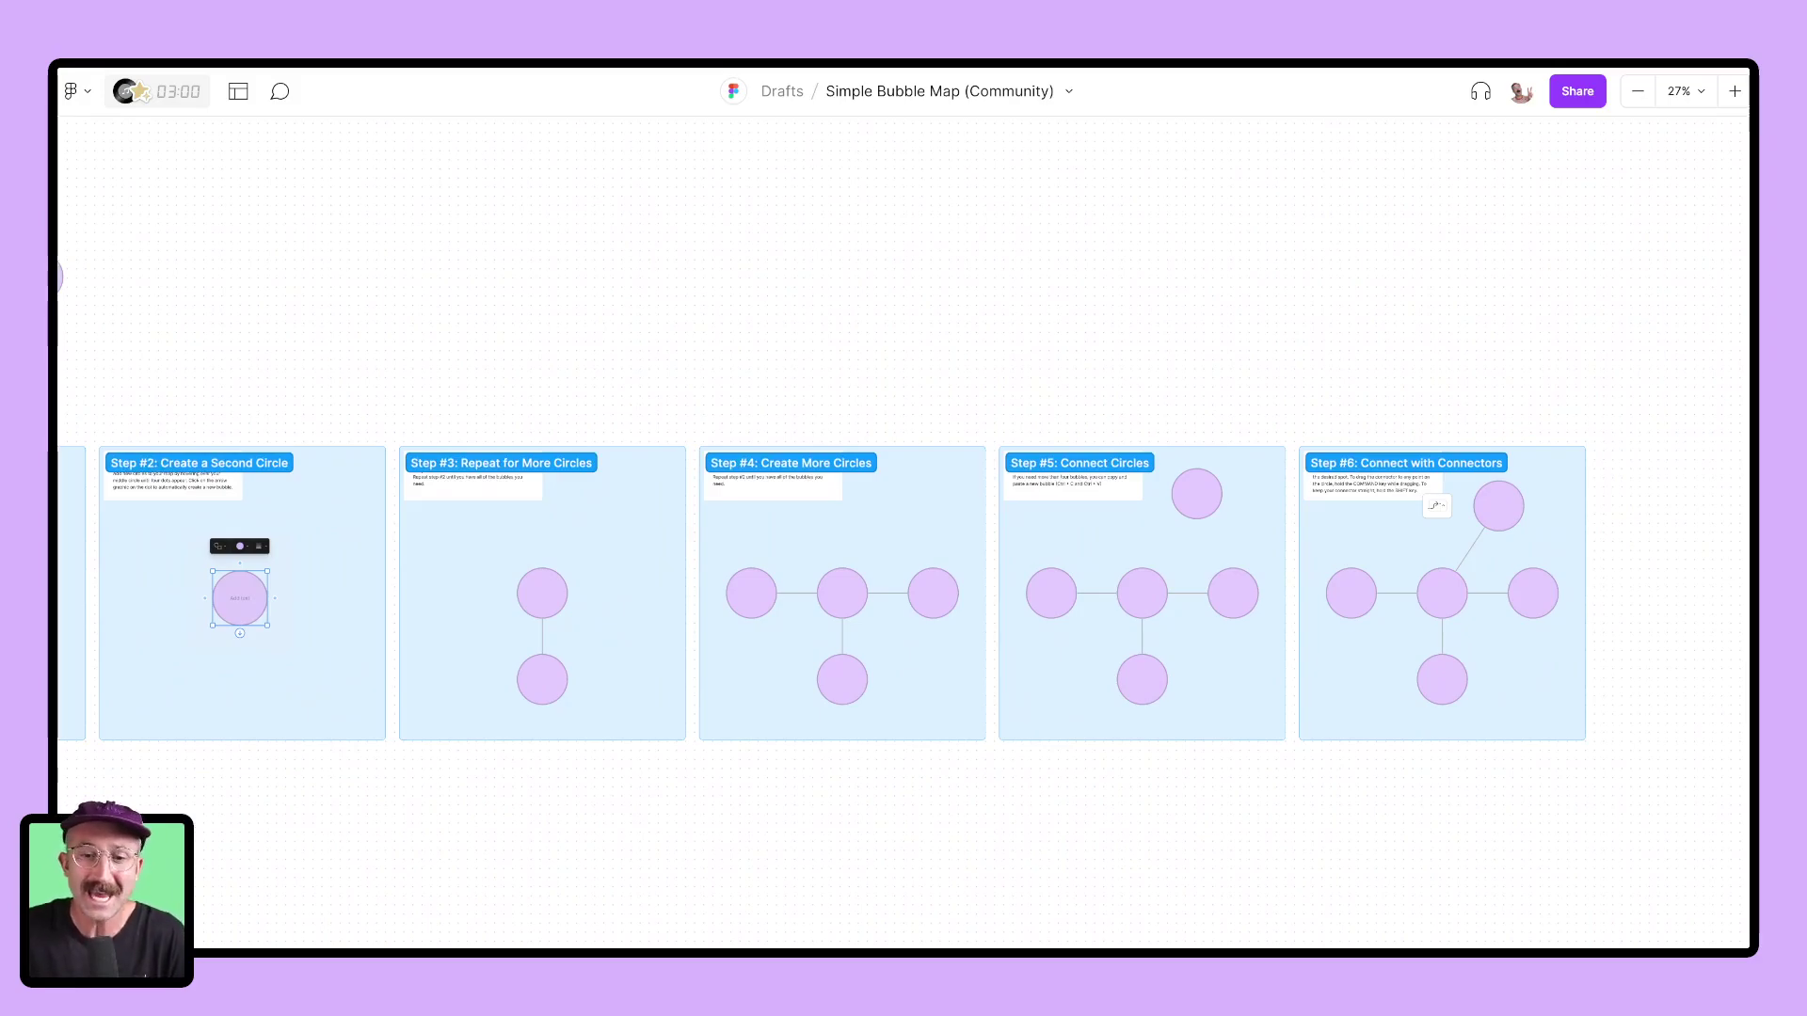
scroll(903, 532, "up", 10)
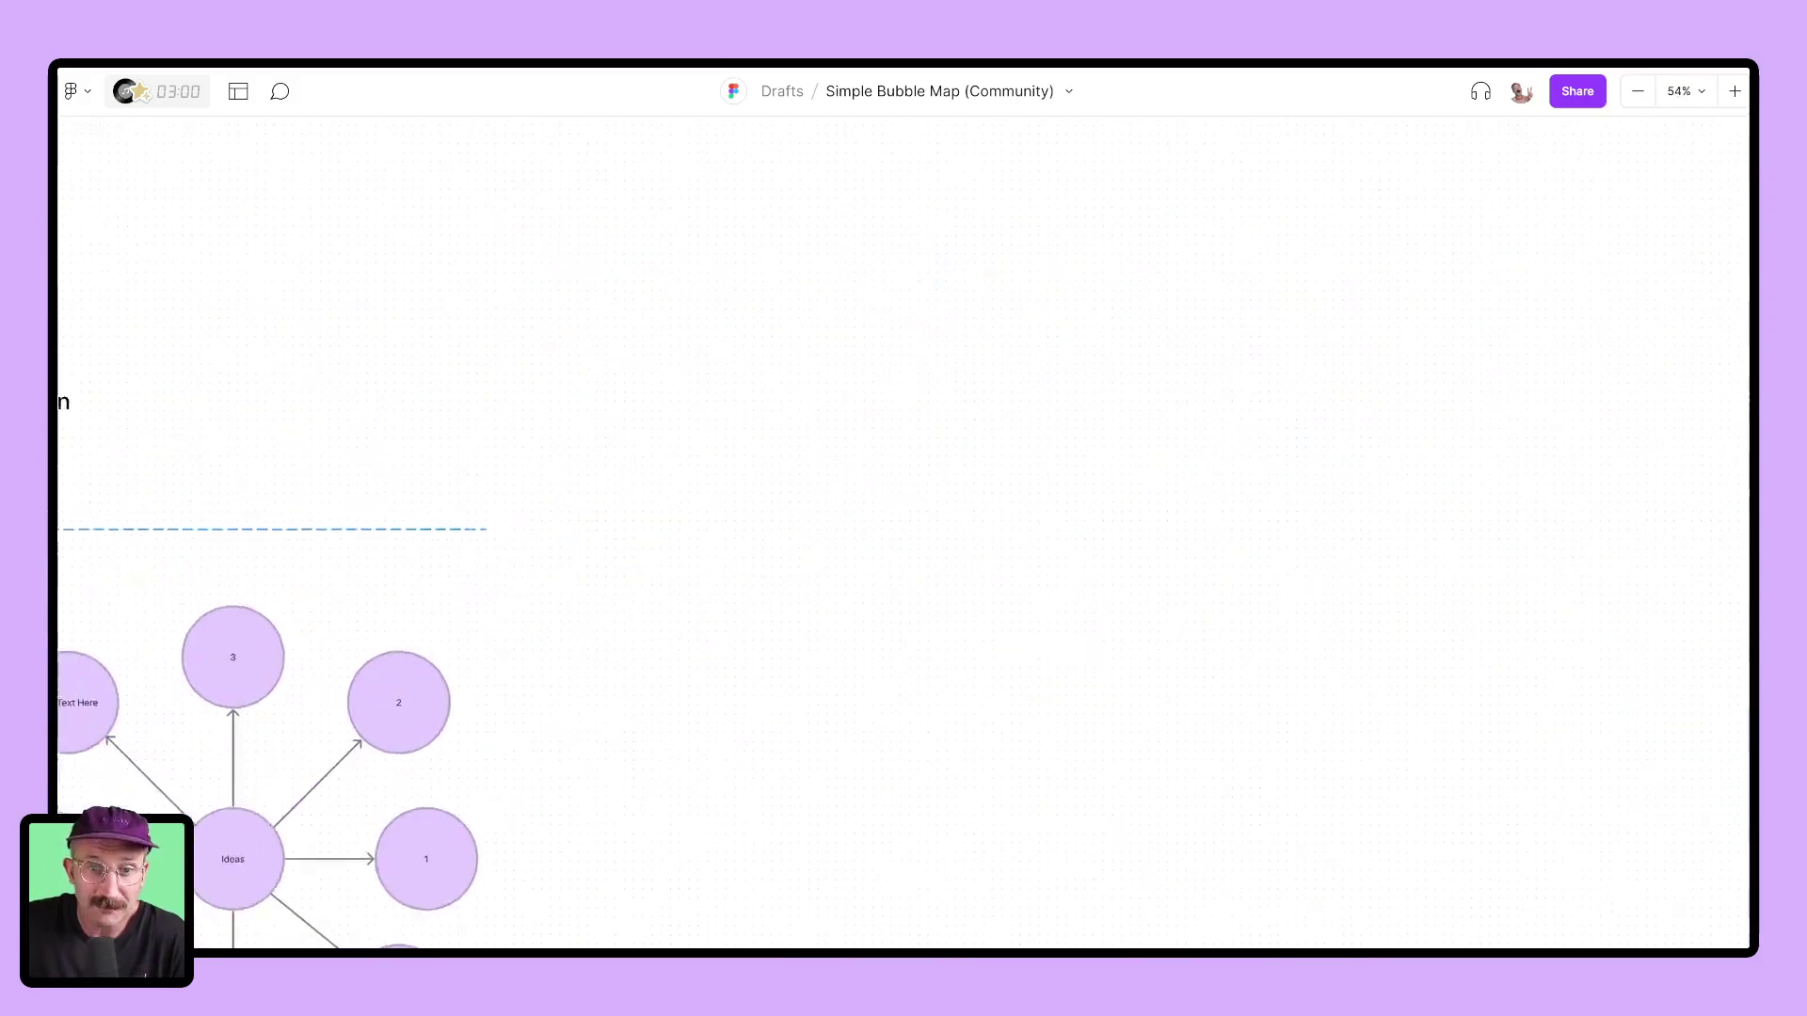
scroll(903, 532, "left", 2)
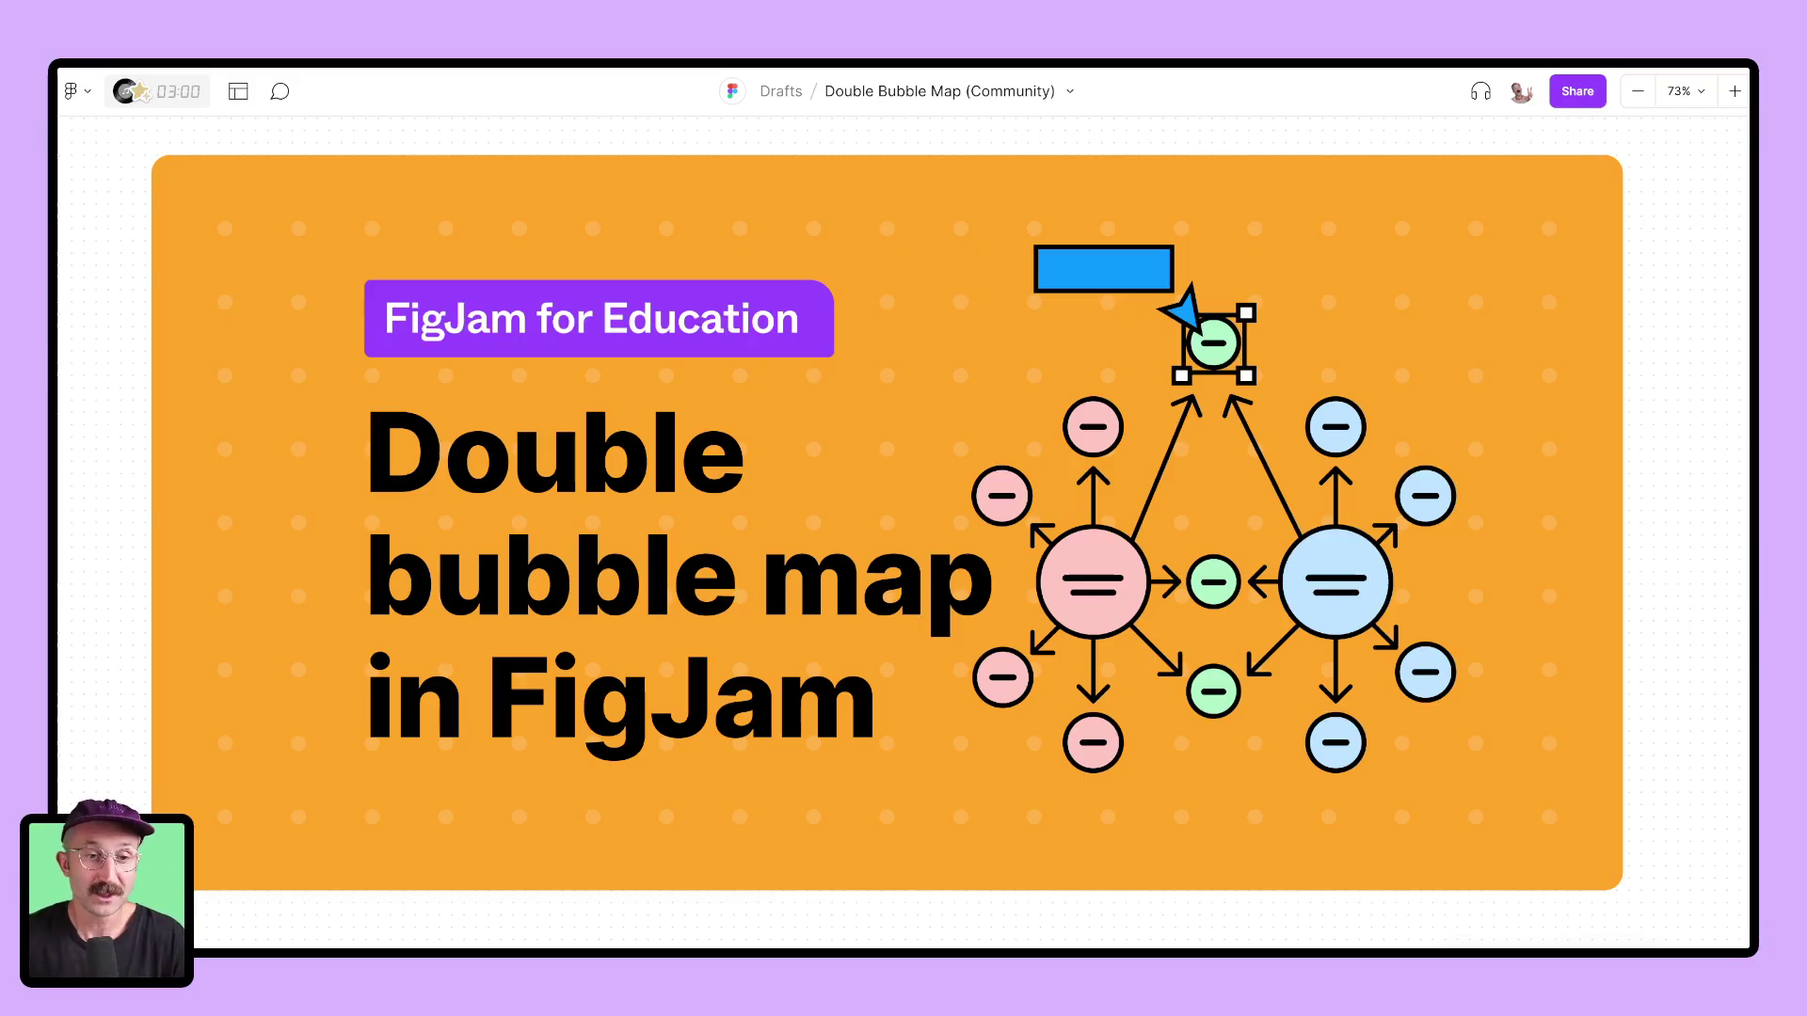
Step: Examine the Double Bubble Map template's ready-made two-topic map and its instruction frames on creating and connecting circles
scroll(903, 532, "down", 15)
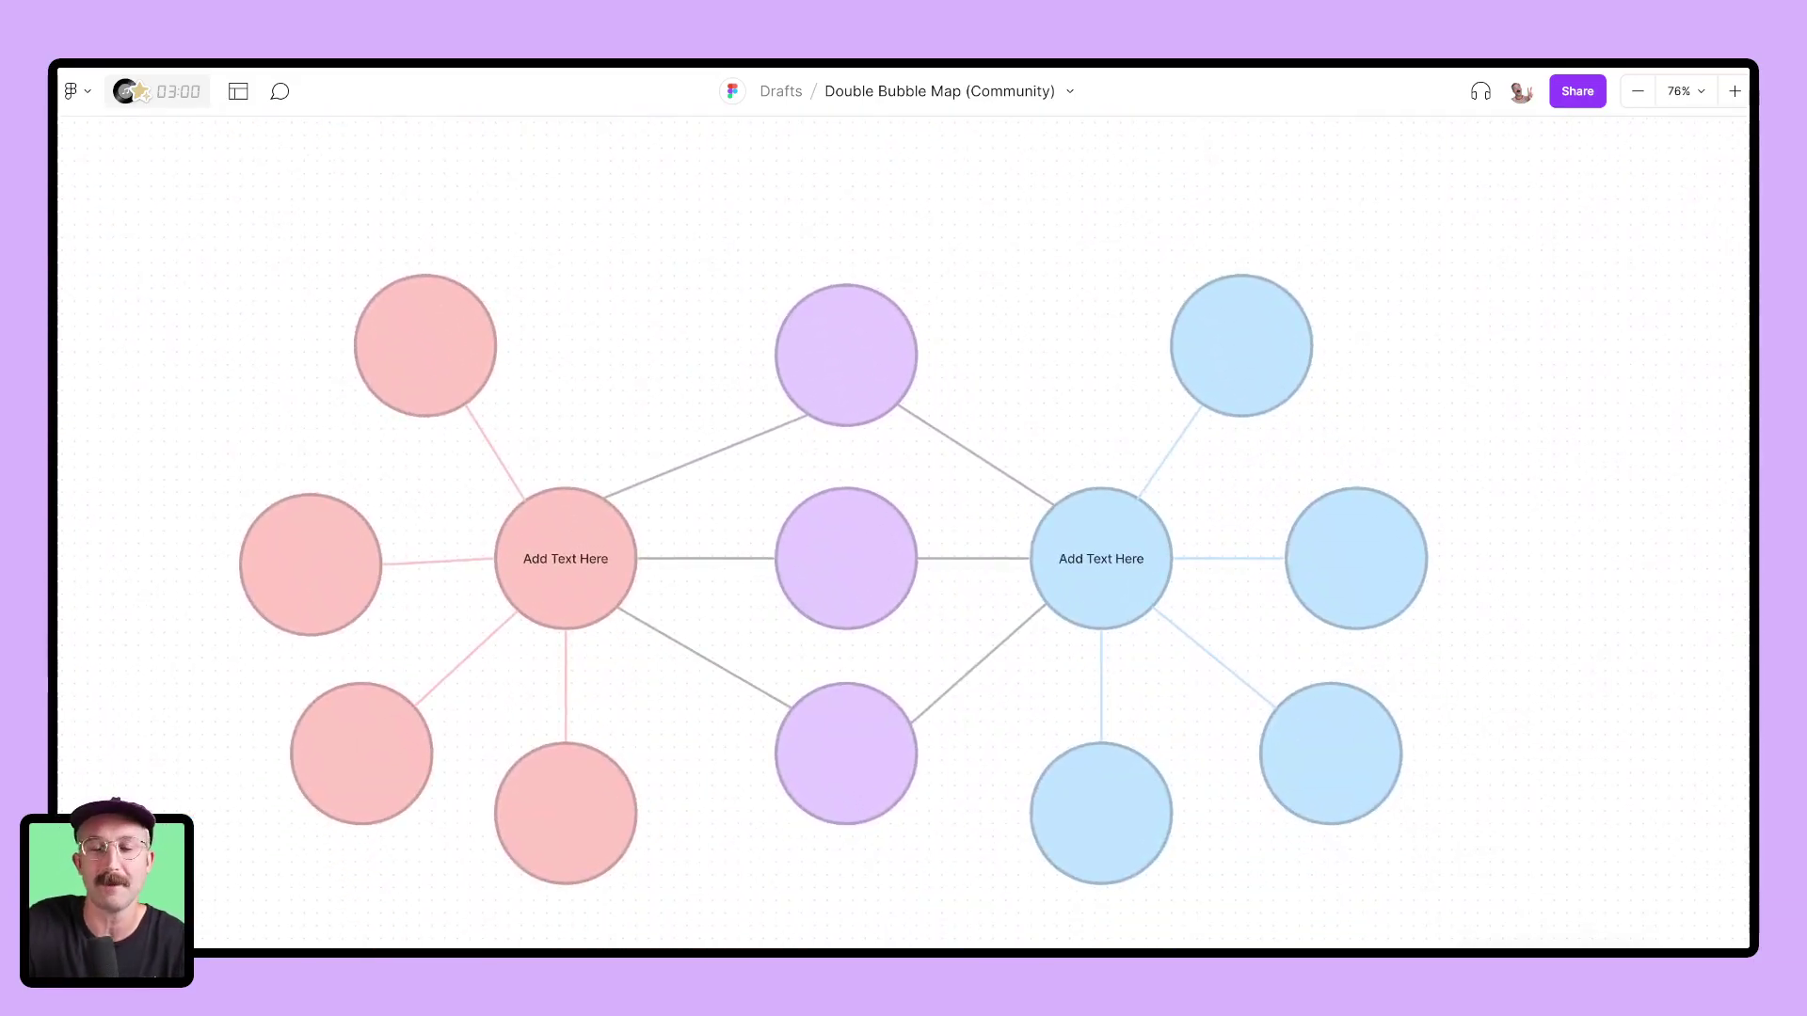
scroll(903, 532, "down", 10)
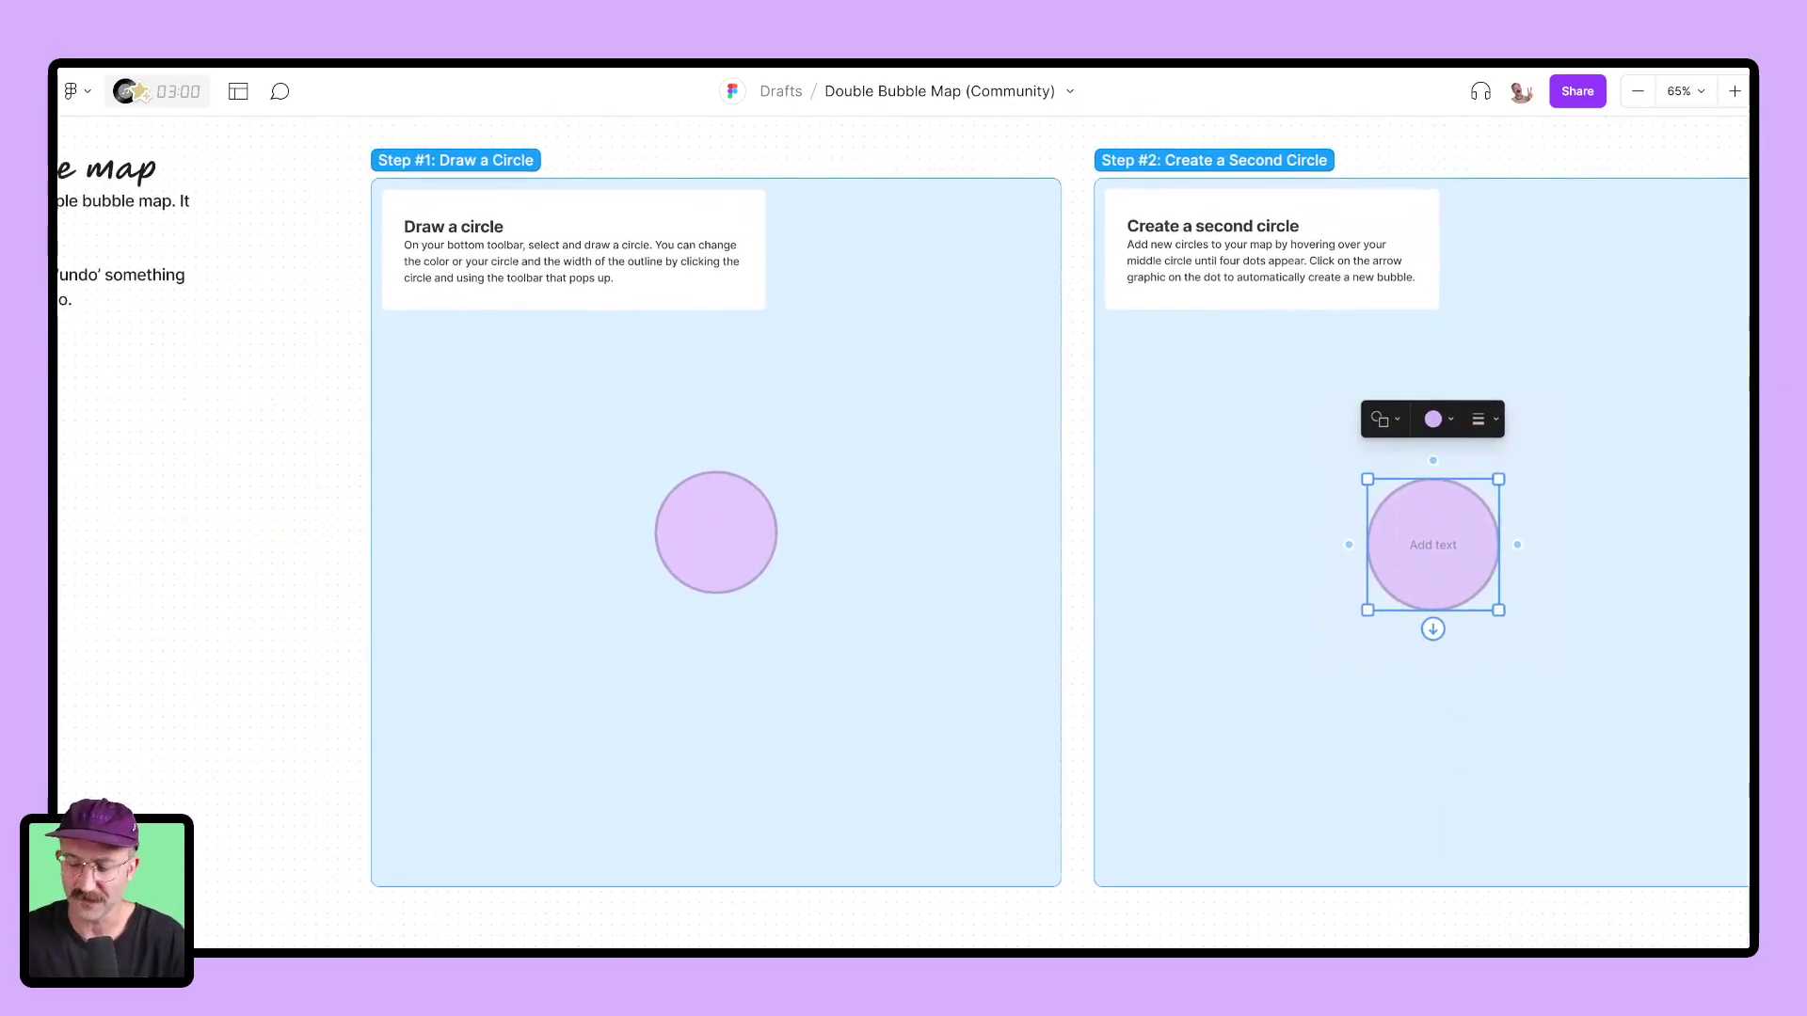
scroll(904, 532, "up", 10)
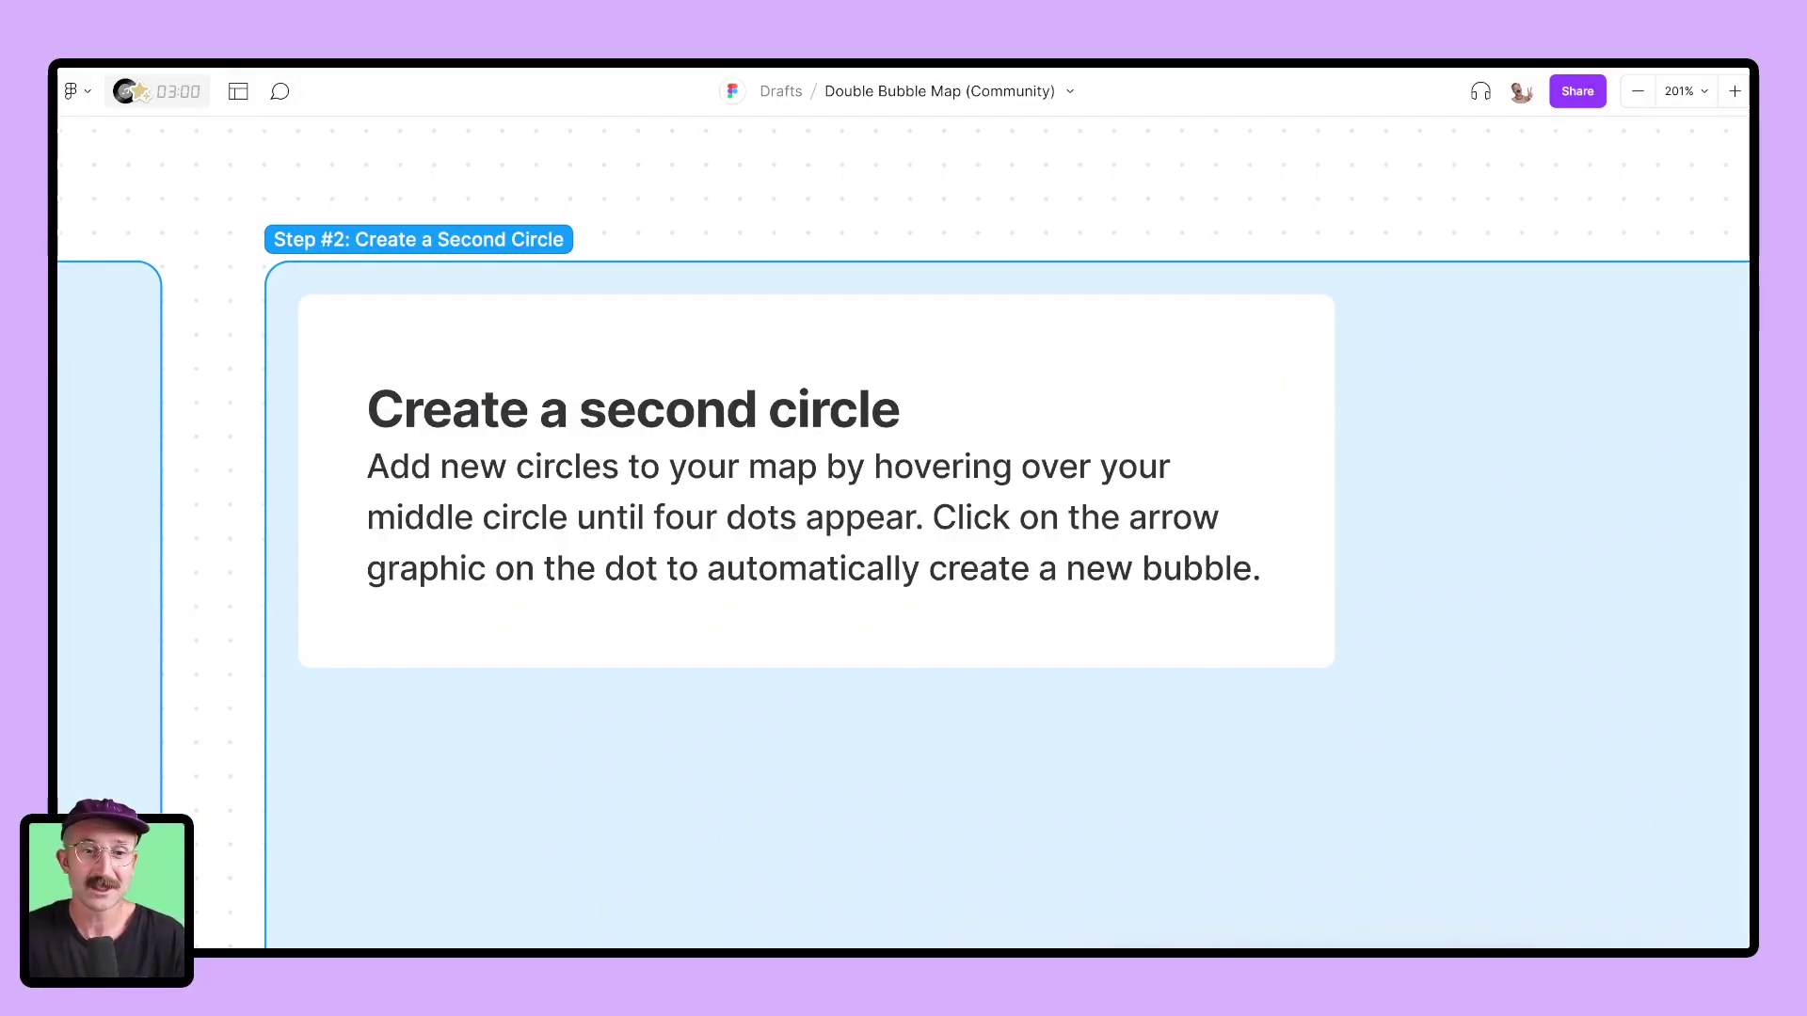
scroll(904, 532, "down", 10)
scroll(904, 532, "right", 10)
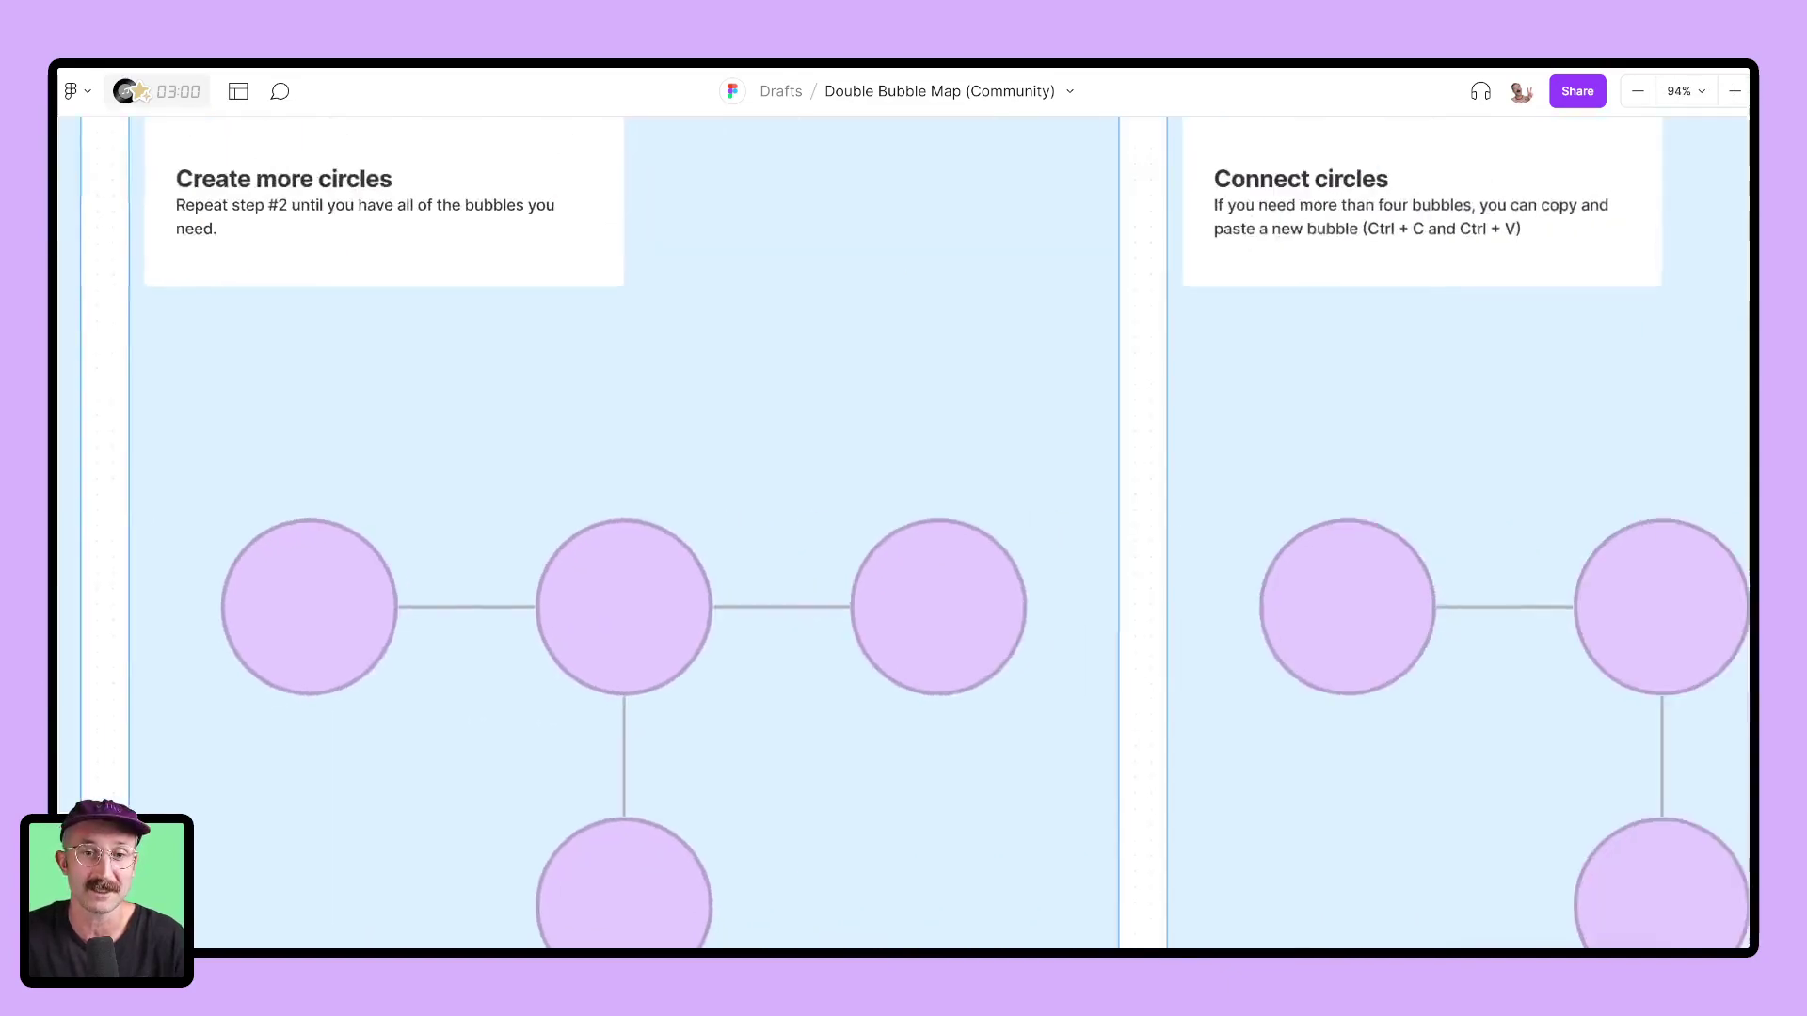
scroll(903, 564, "down", 1)
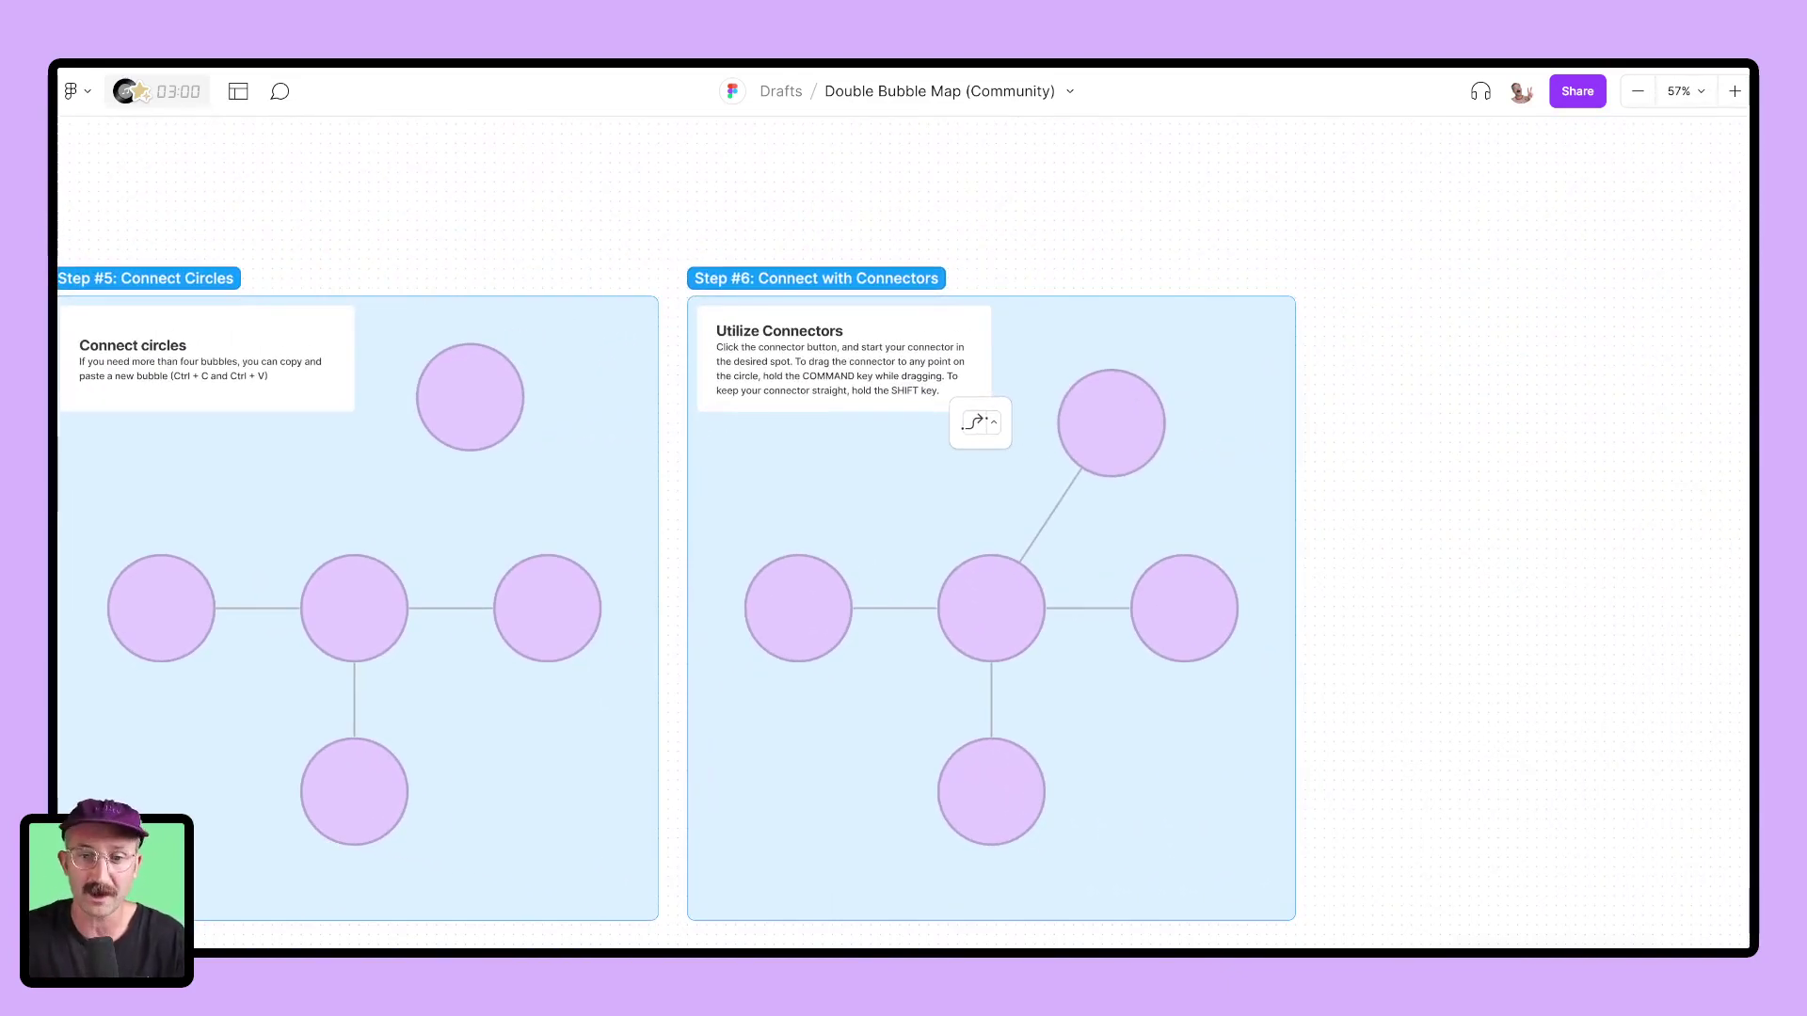
scroll(903, 531, "left", 10)
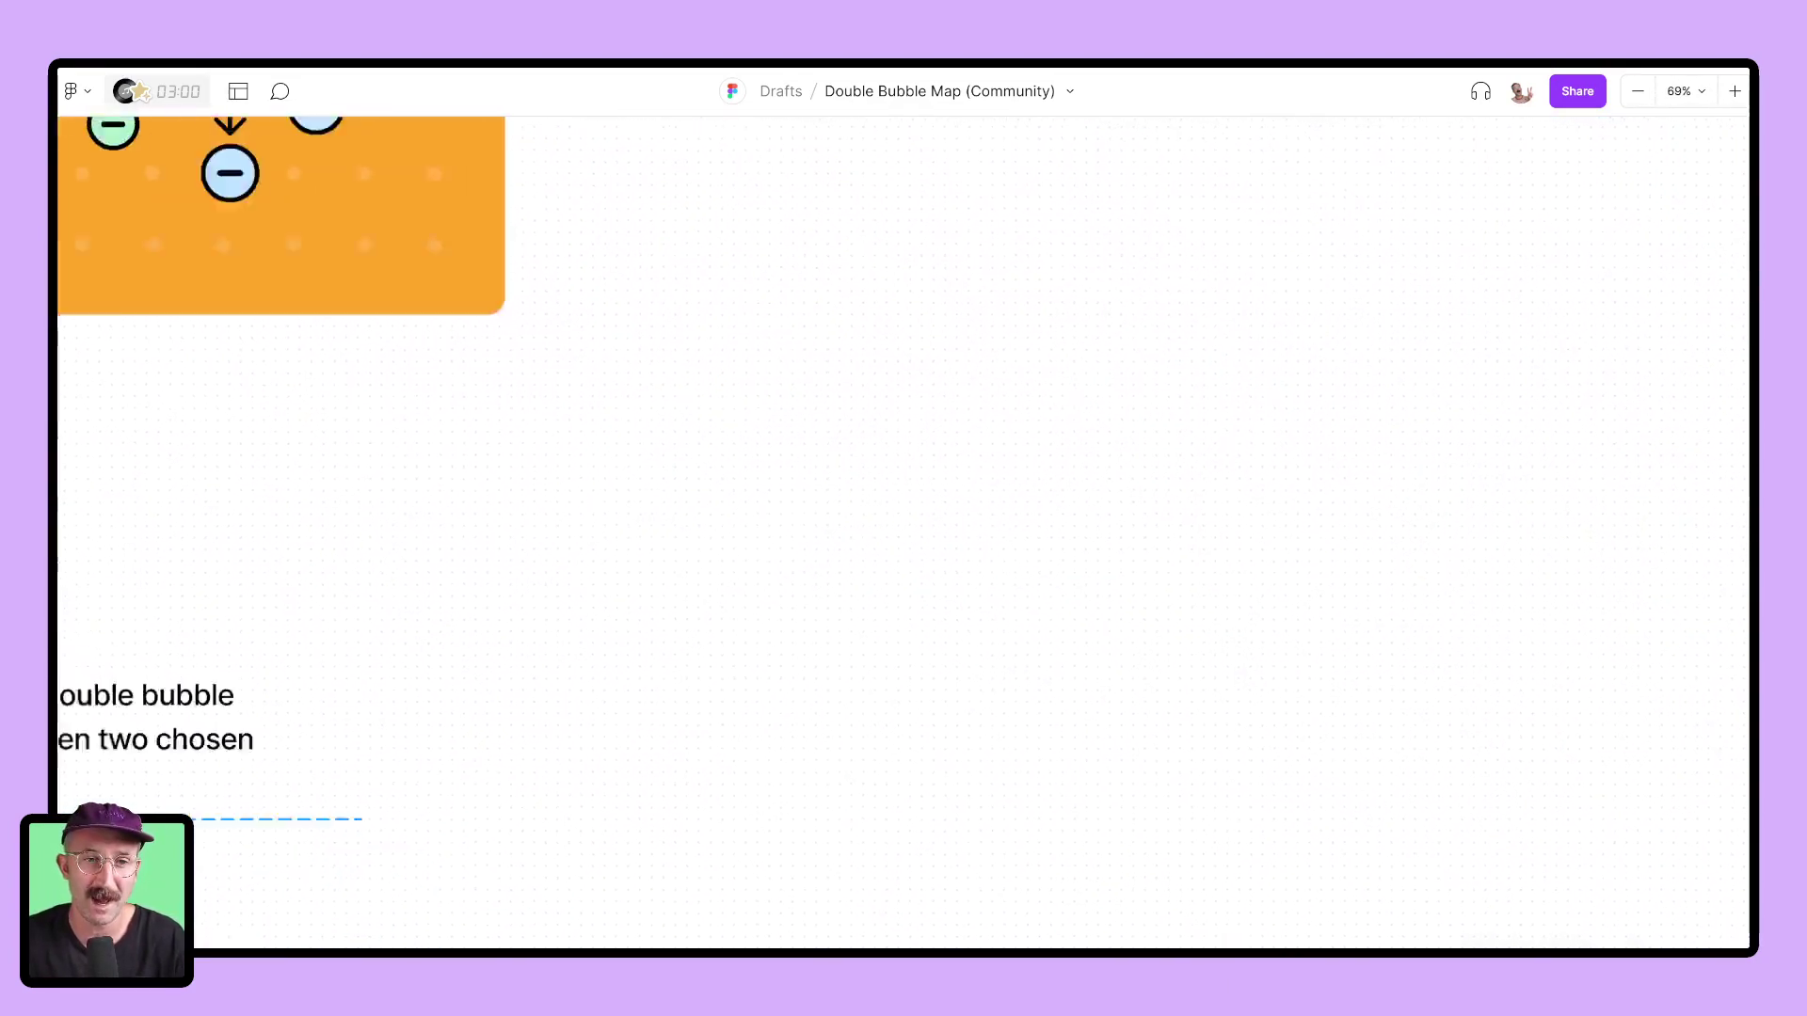
scroll(903, 532, "up", 5)
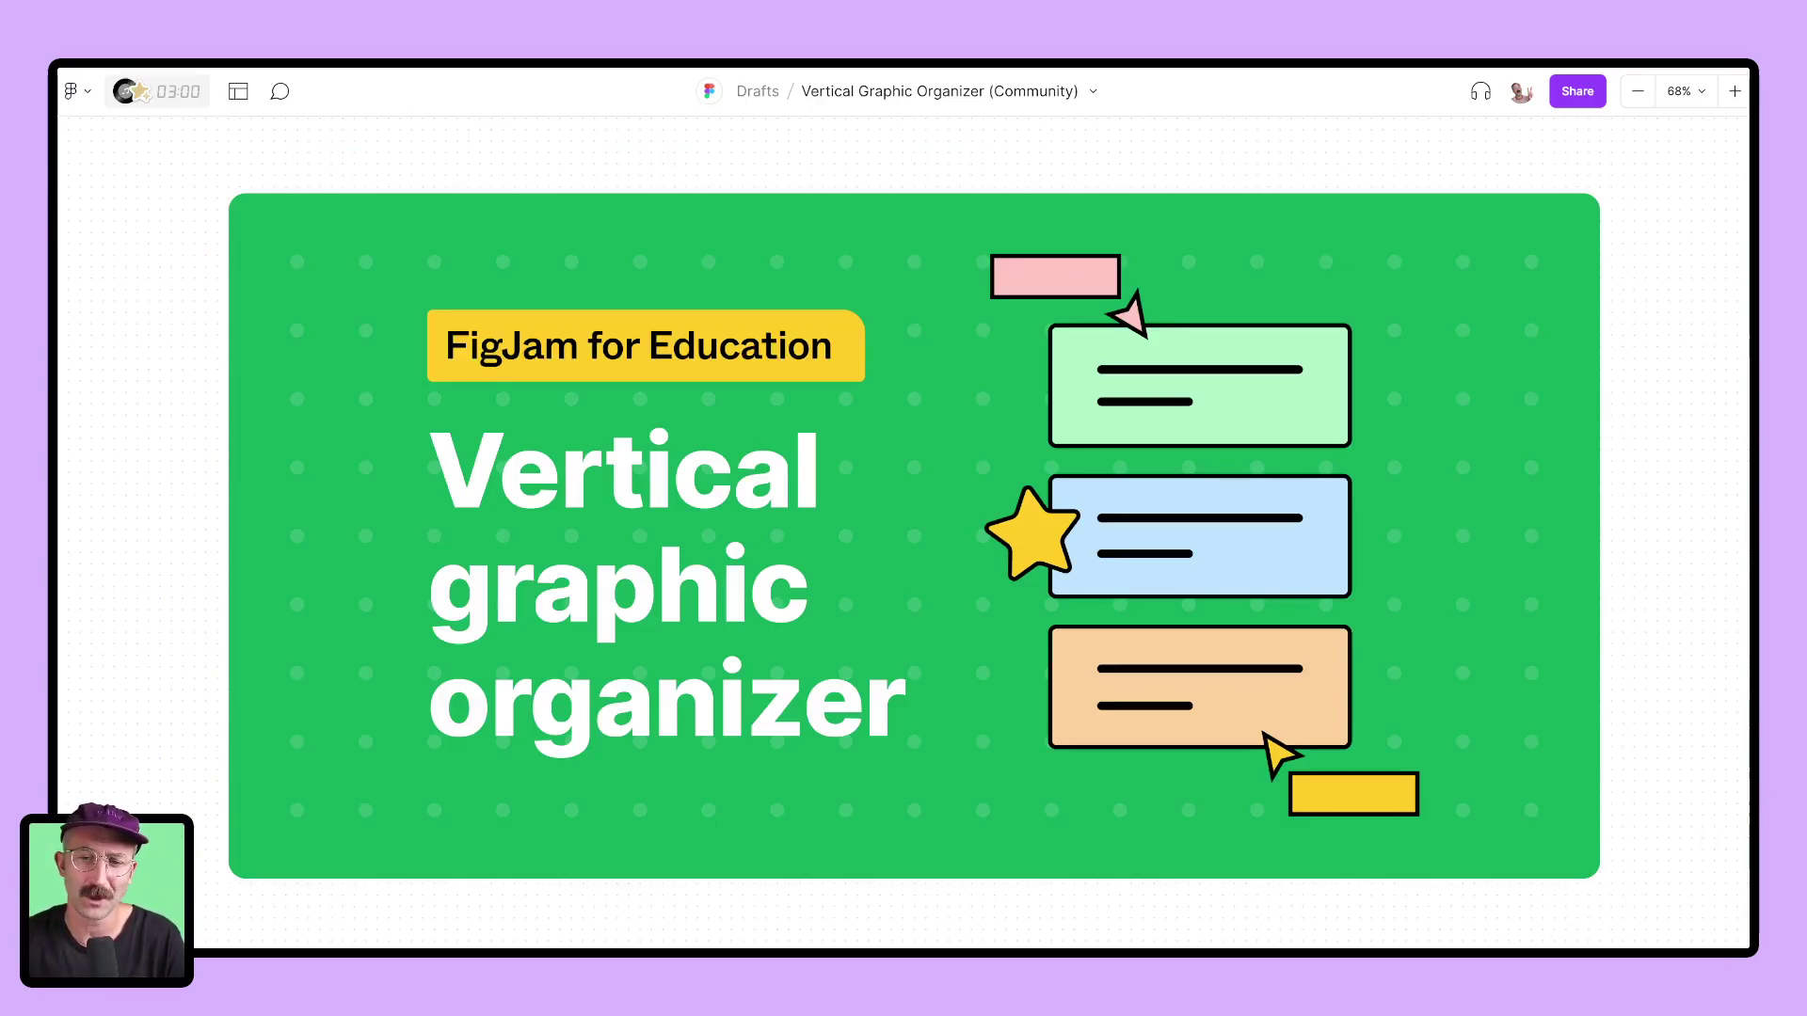
Step: Examine the Vertical Graphic Organizer template from its introduction through the topic sentence, supporting detail and conclusion sections
scroll(904, 533, "down", 6)
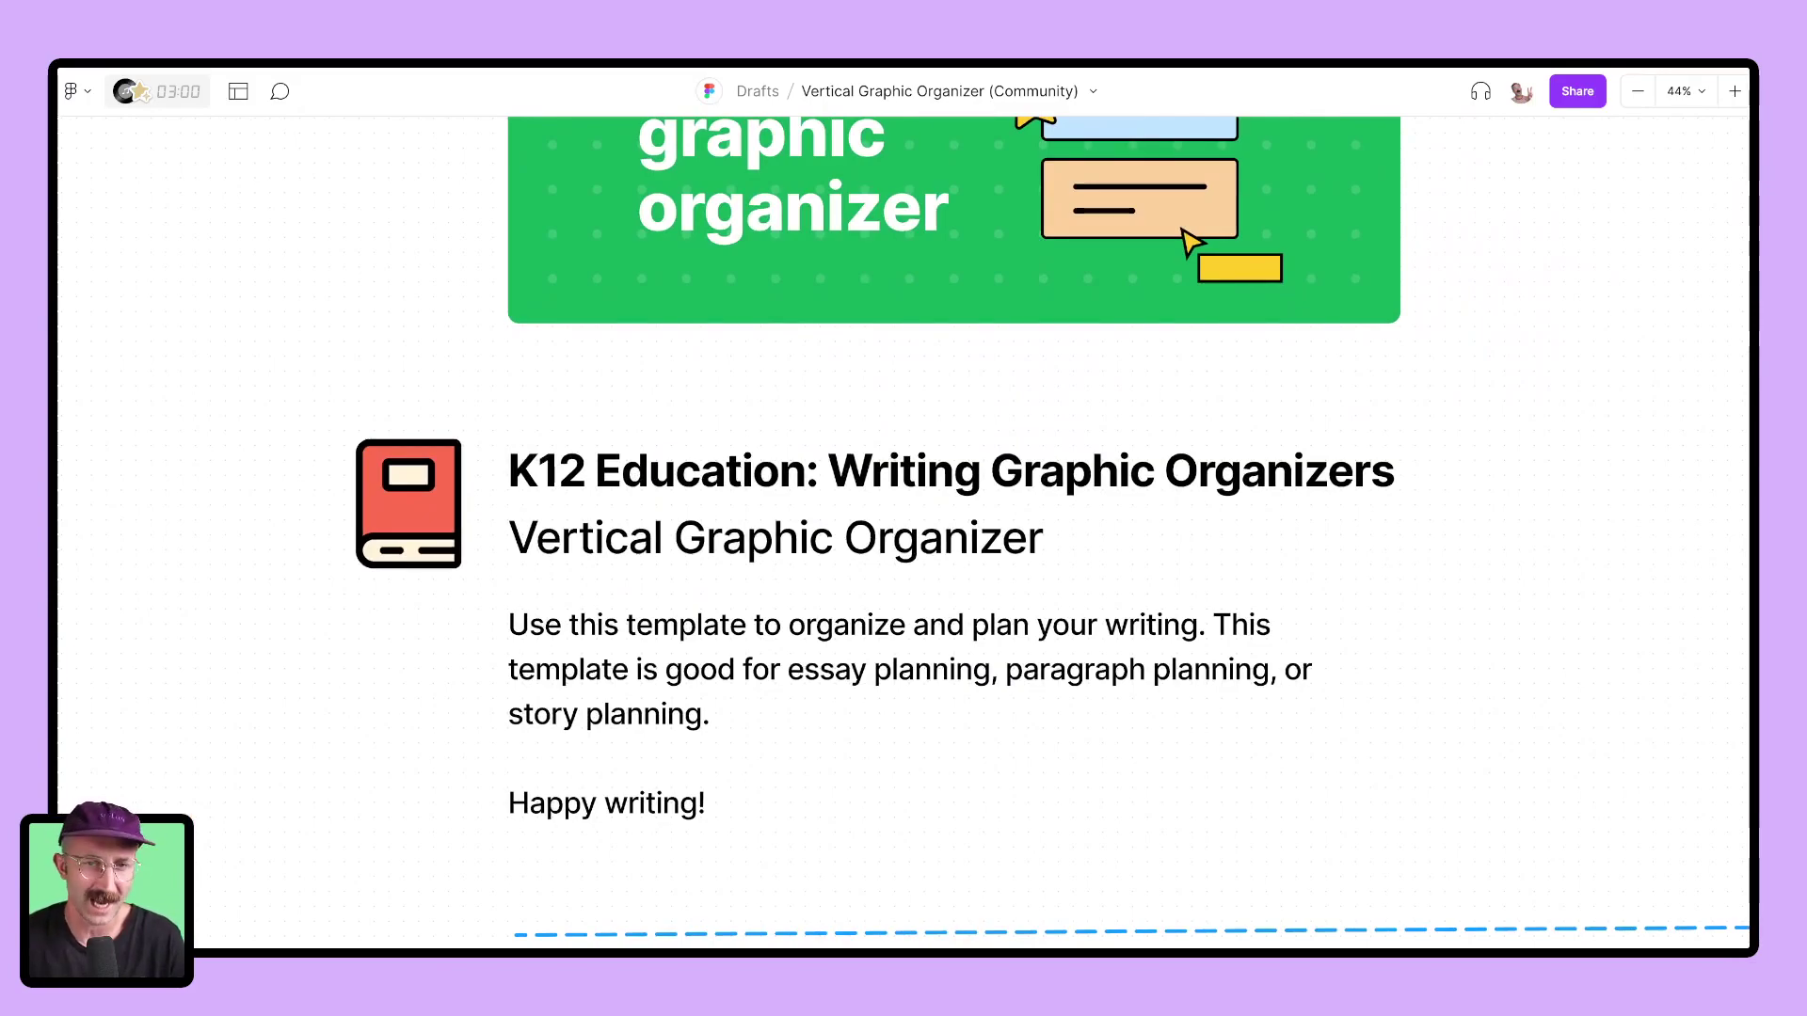
scroll(904, 532, "down", 6)
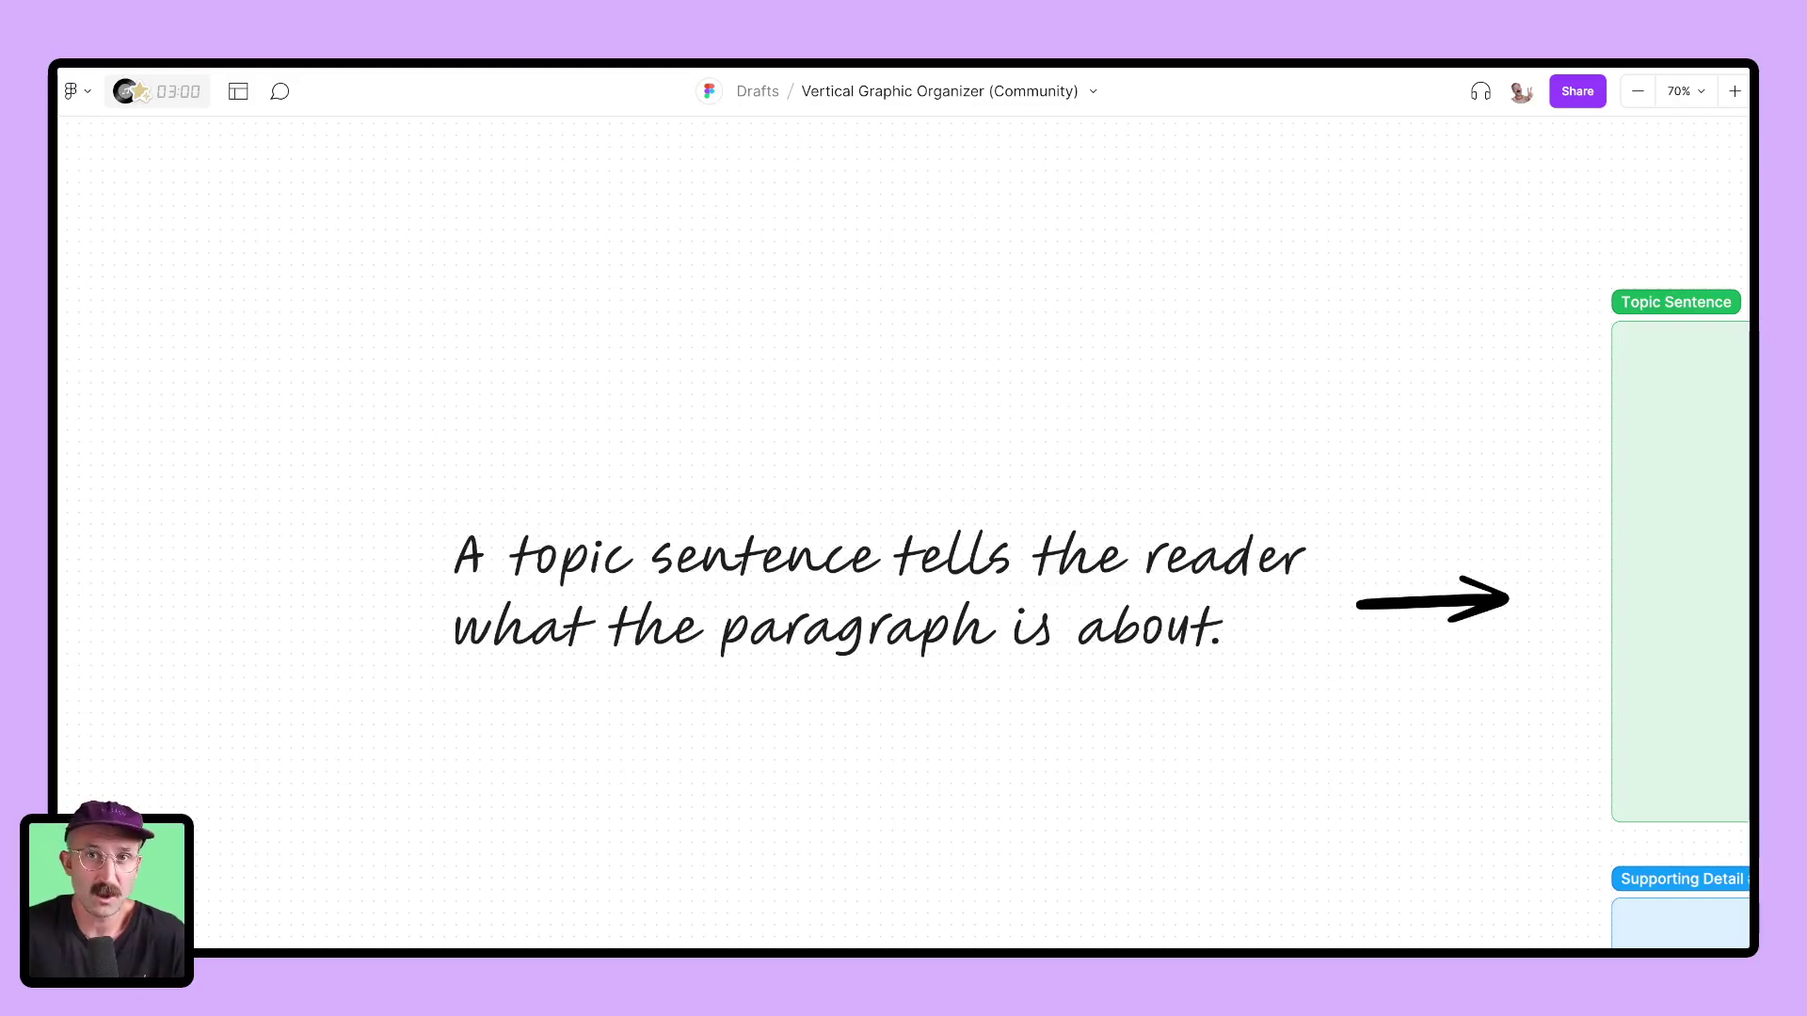
scroll(904, 599, "right", 10)
scroll(903, 599, "down", 3)
scroll(903, 527, "down", 10)
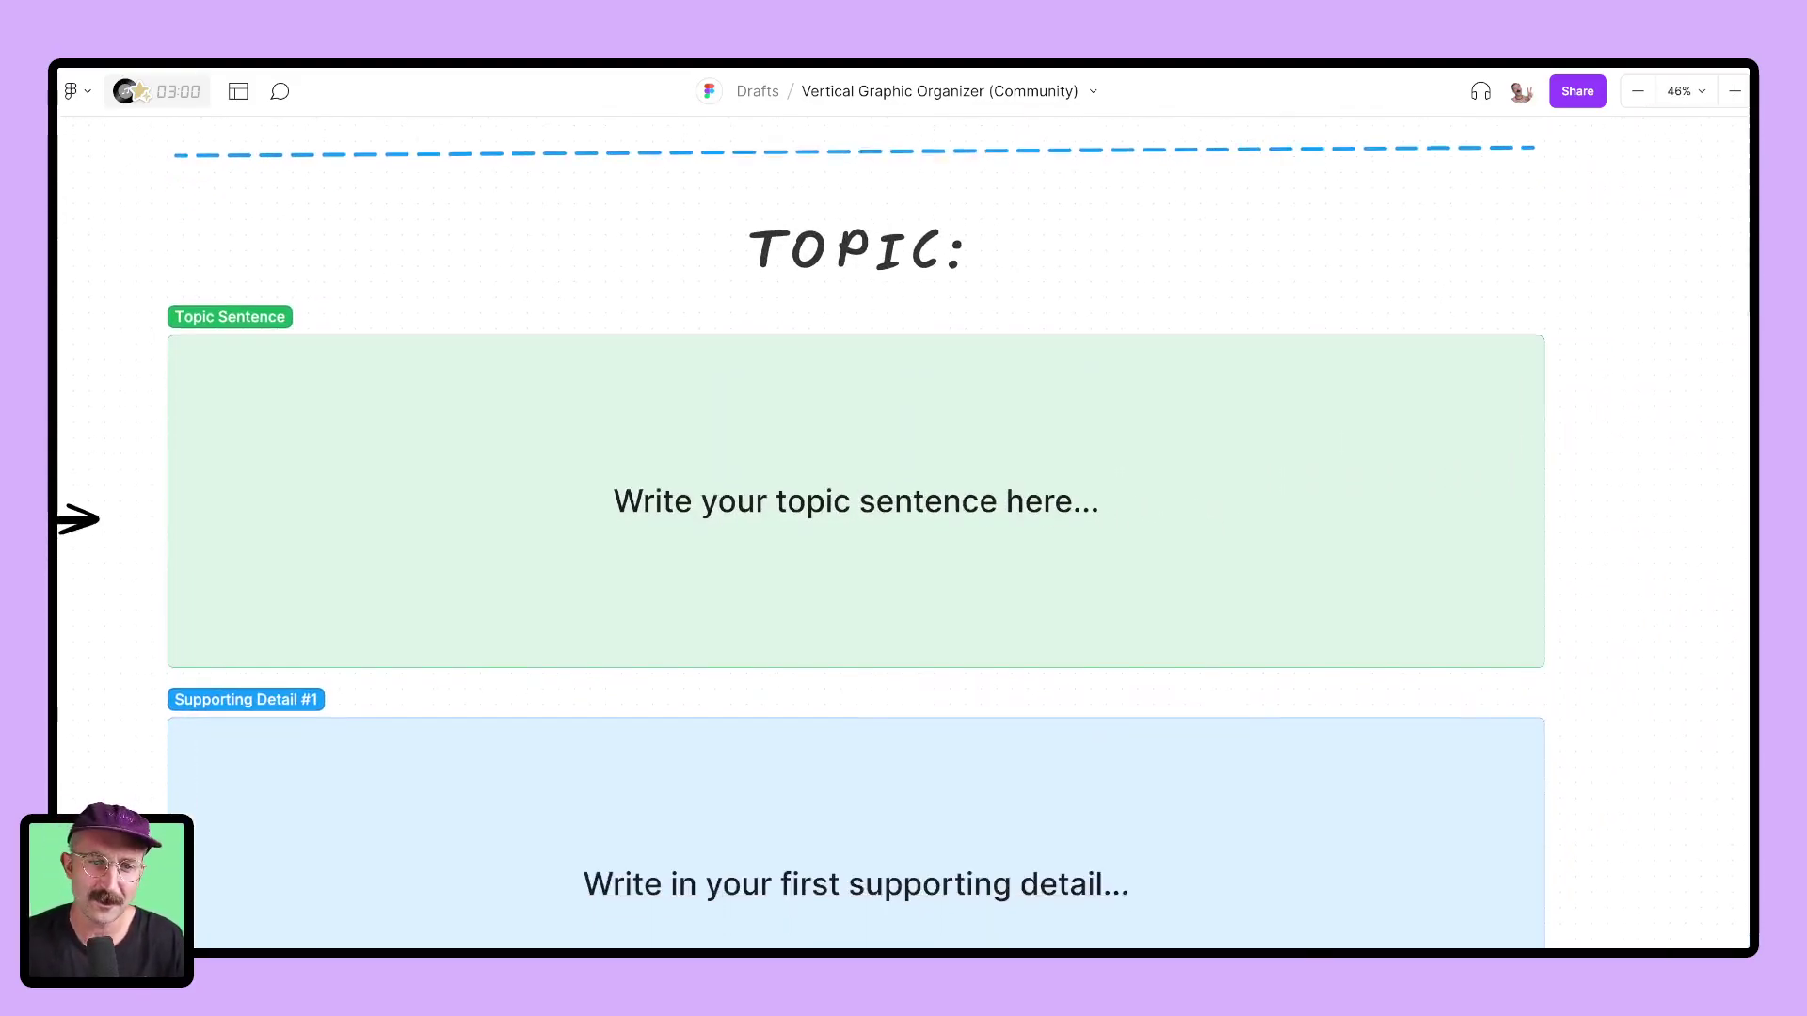
scroll(903, 527, "down", 13)
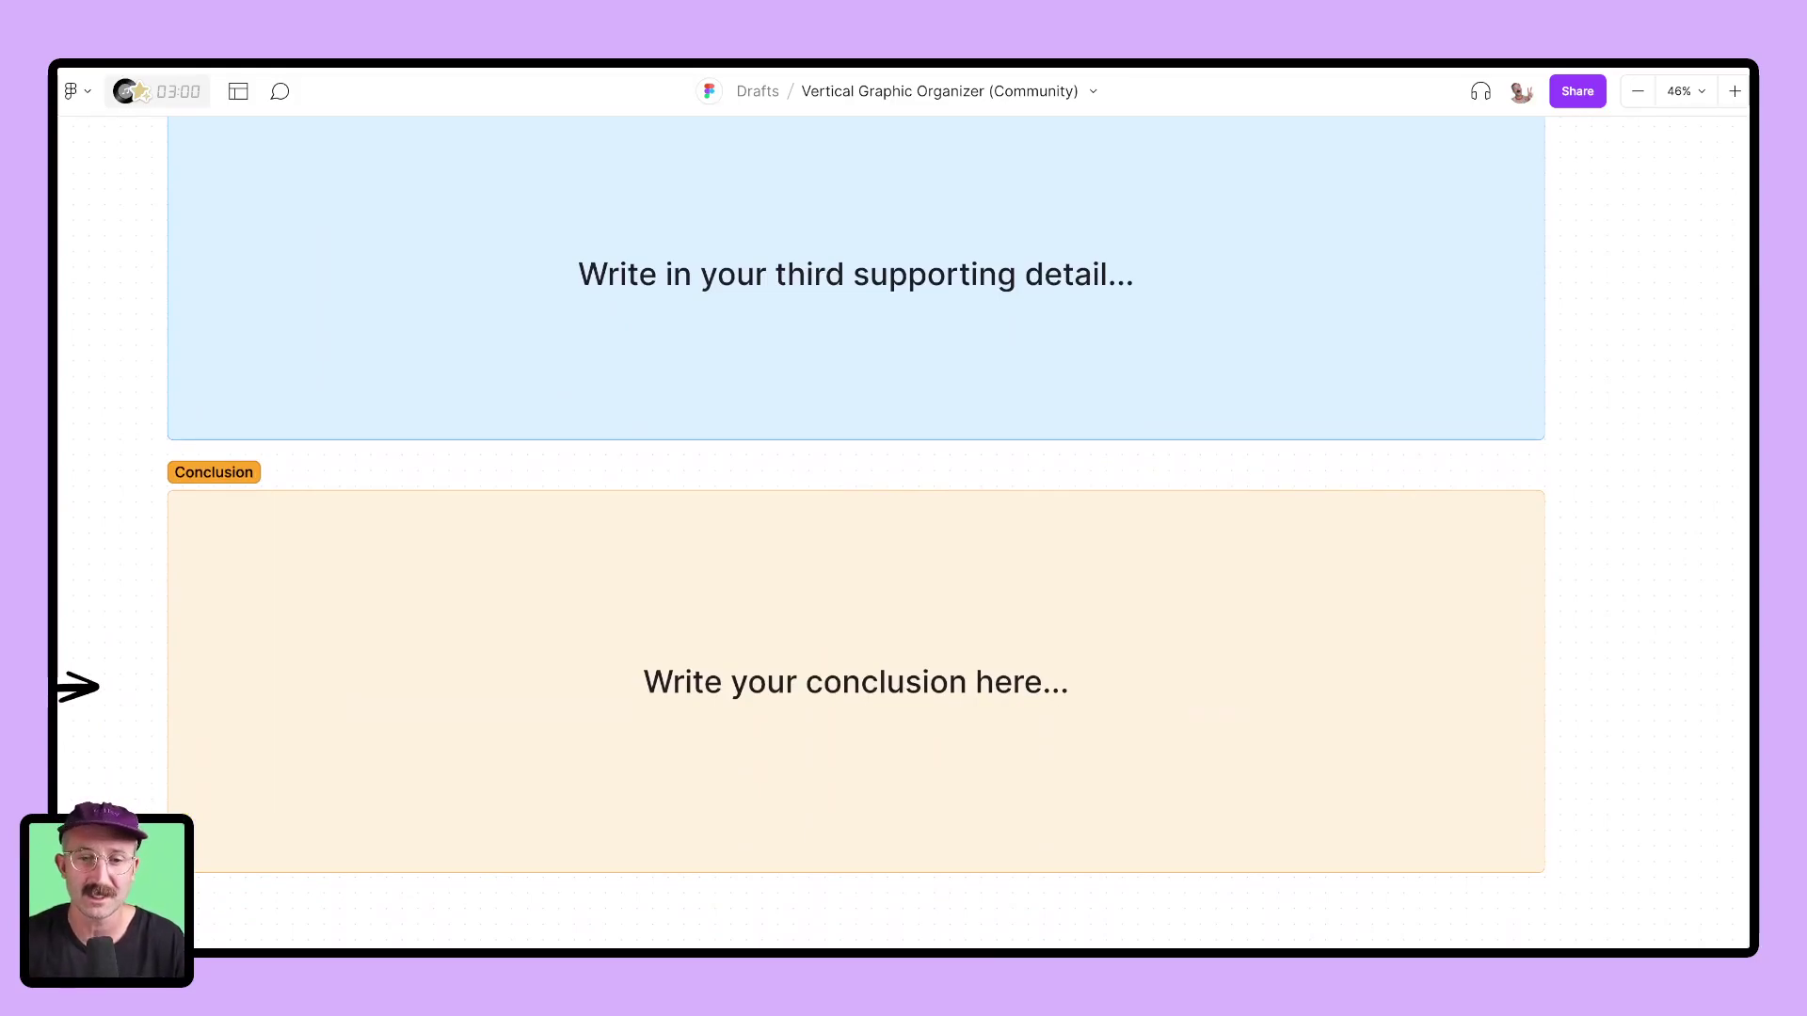
scroll(903, 526, "left", 15)
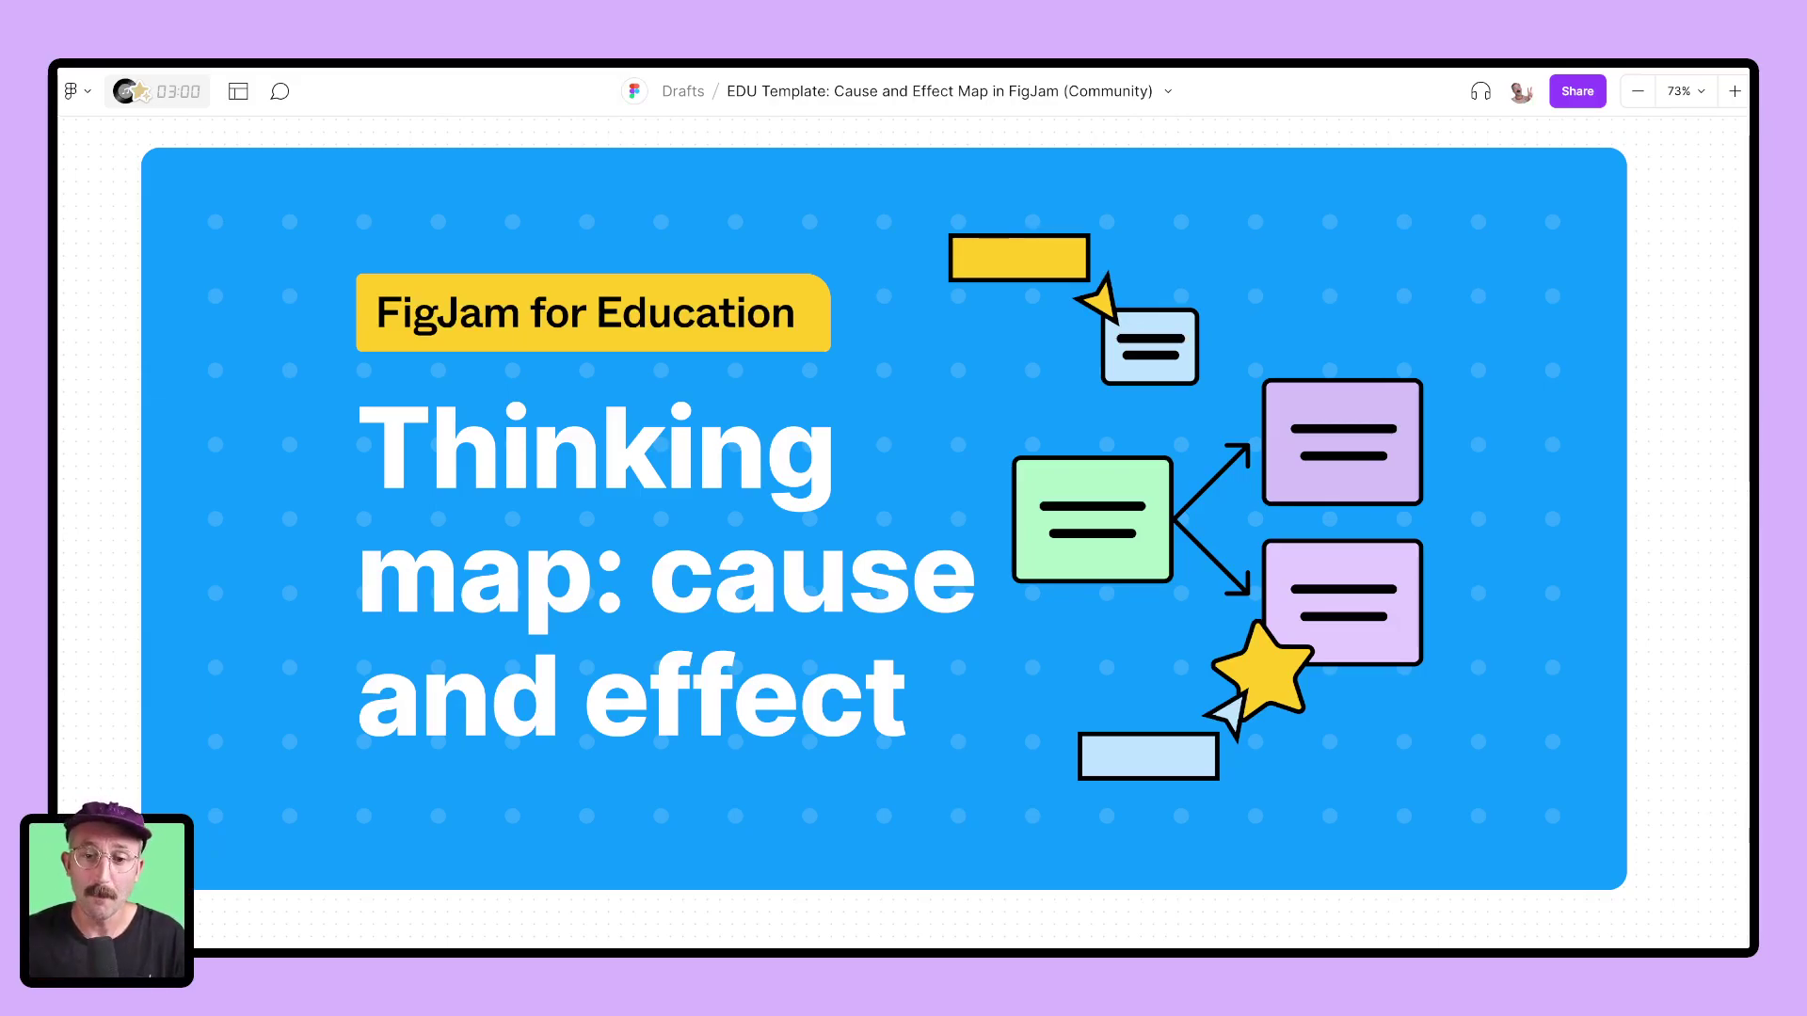
Step: Examine the Cause and Effect Map template's introduction and its layouts for paired, one-to-many, many-to-one and problem-centred causes and effects
scroll(903, 532, "down", 8)
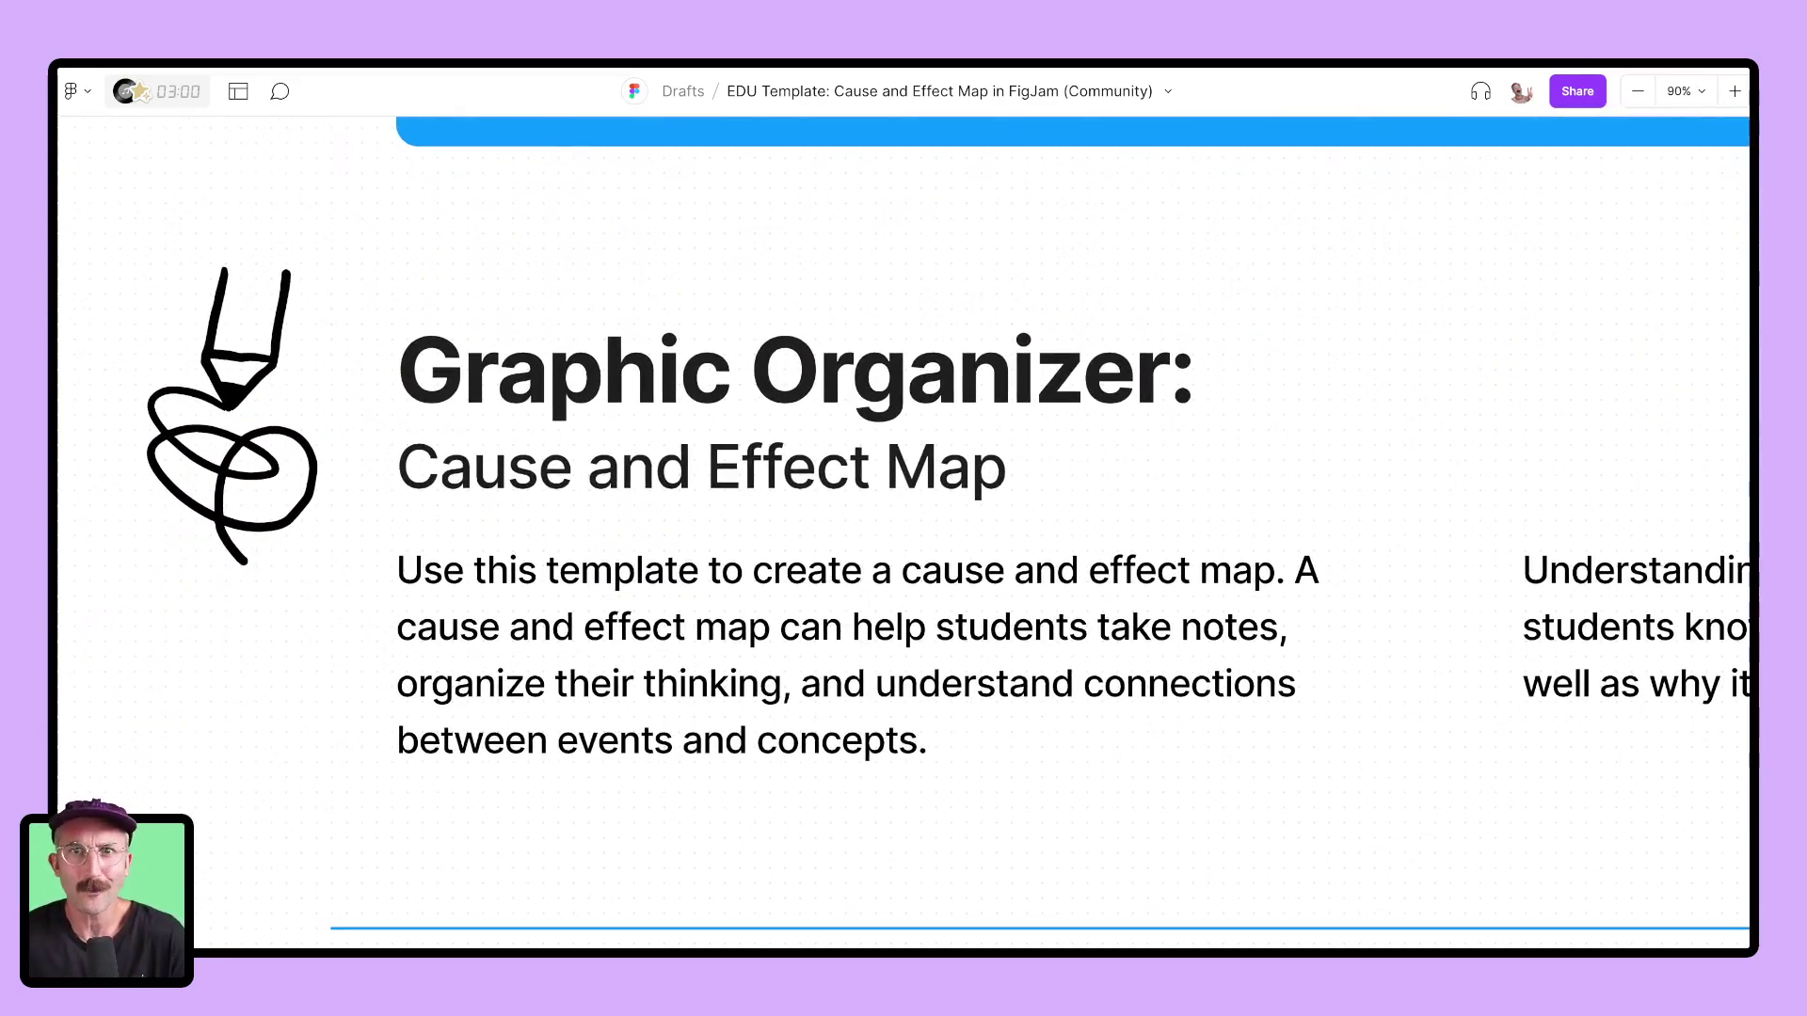
scroll(904, 531, "down", 8)
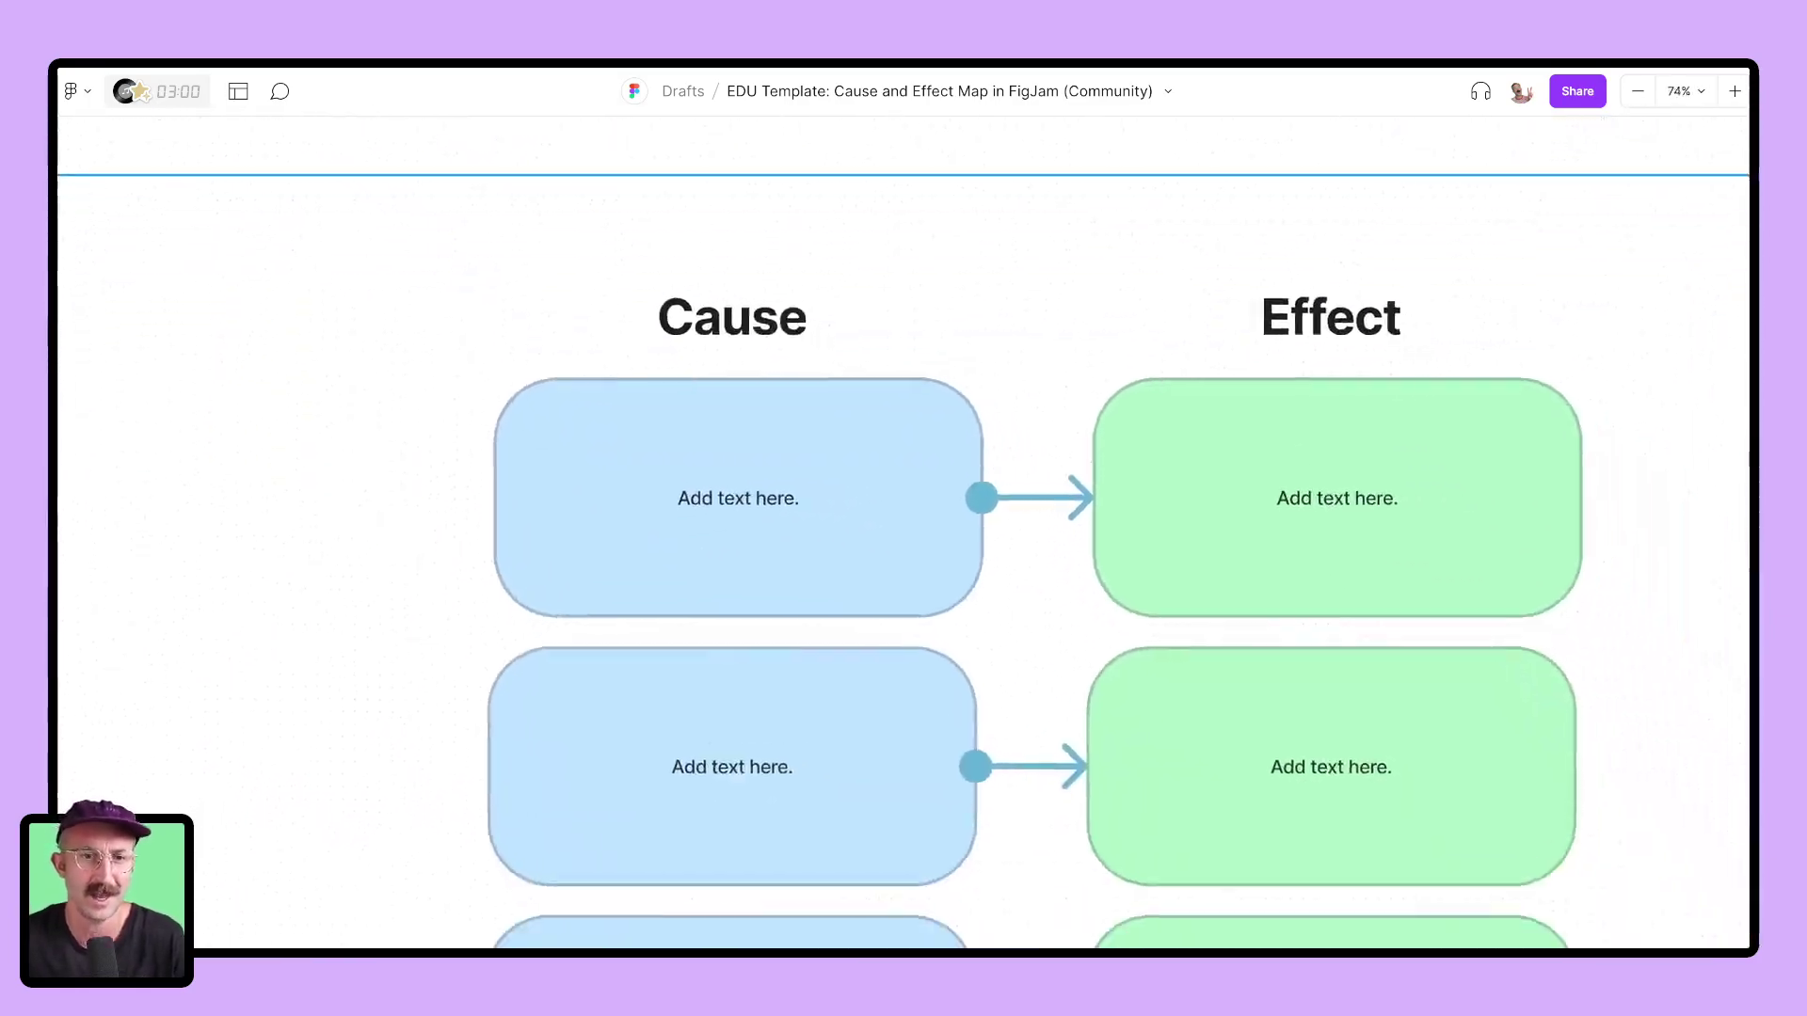
scroll(903, 532, "down", 3)
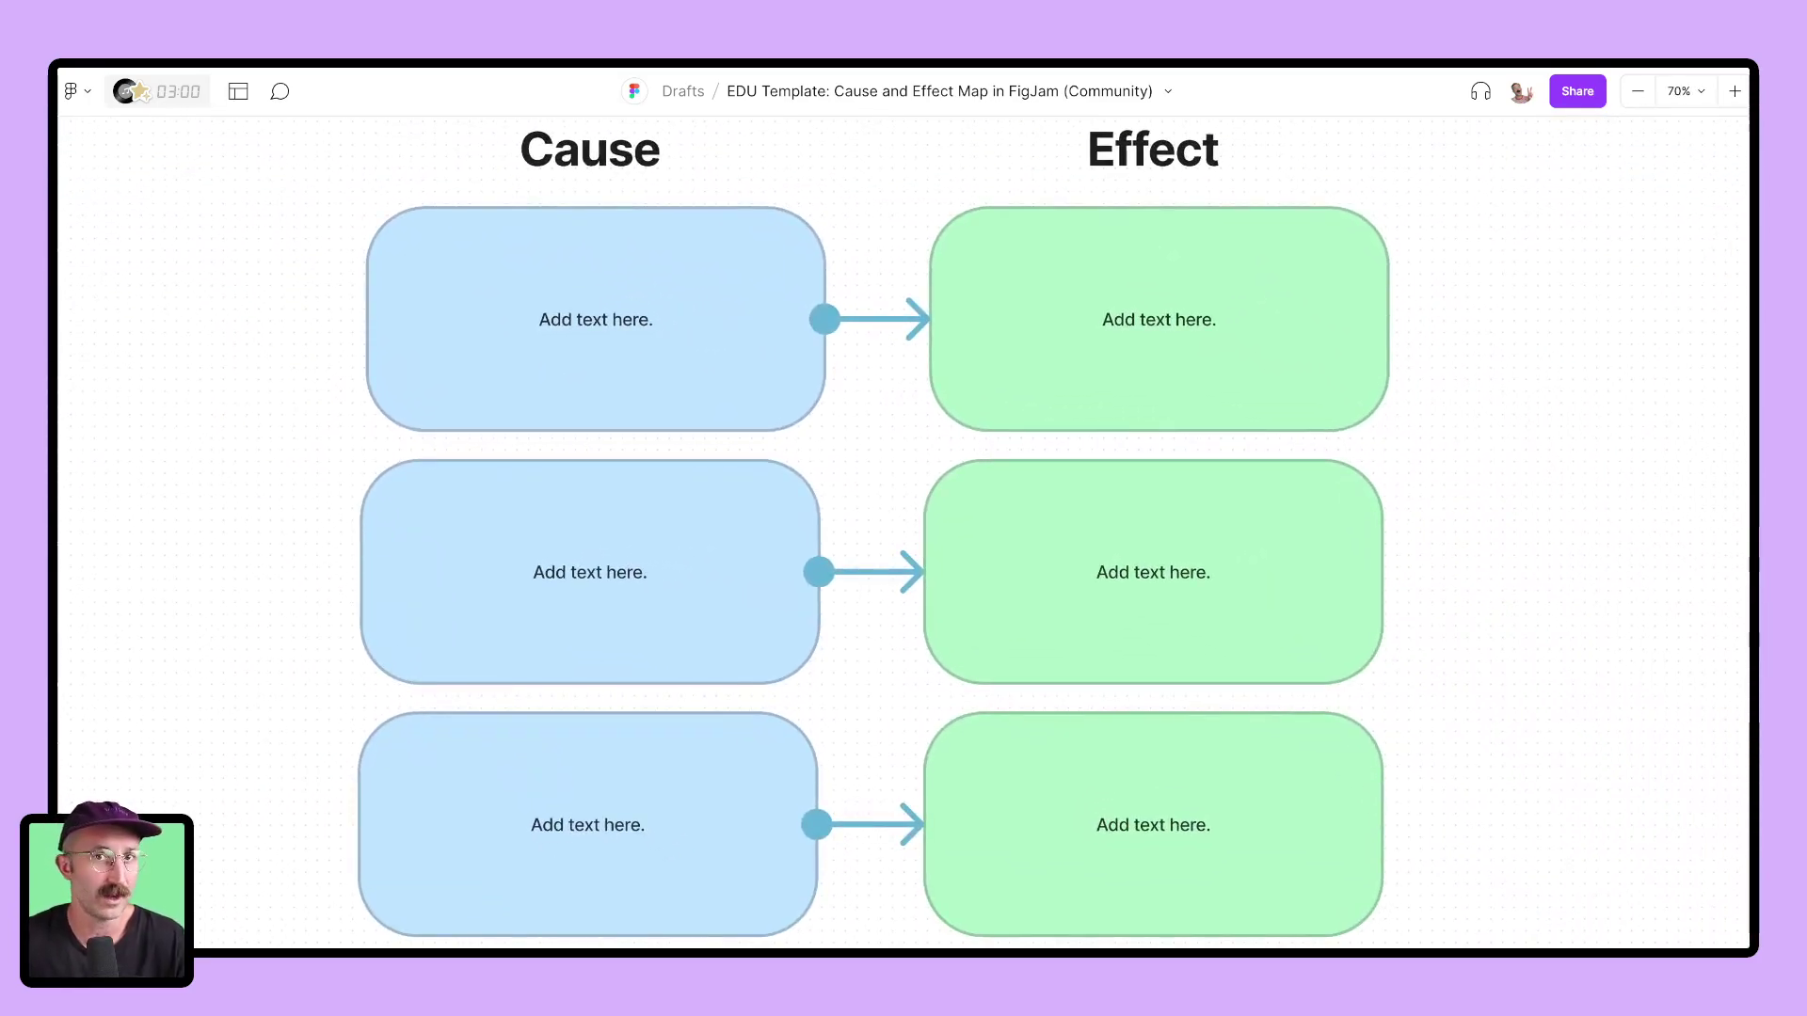
scroll(903, 532, "right", 12)
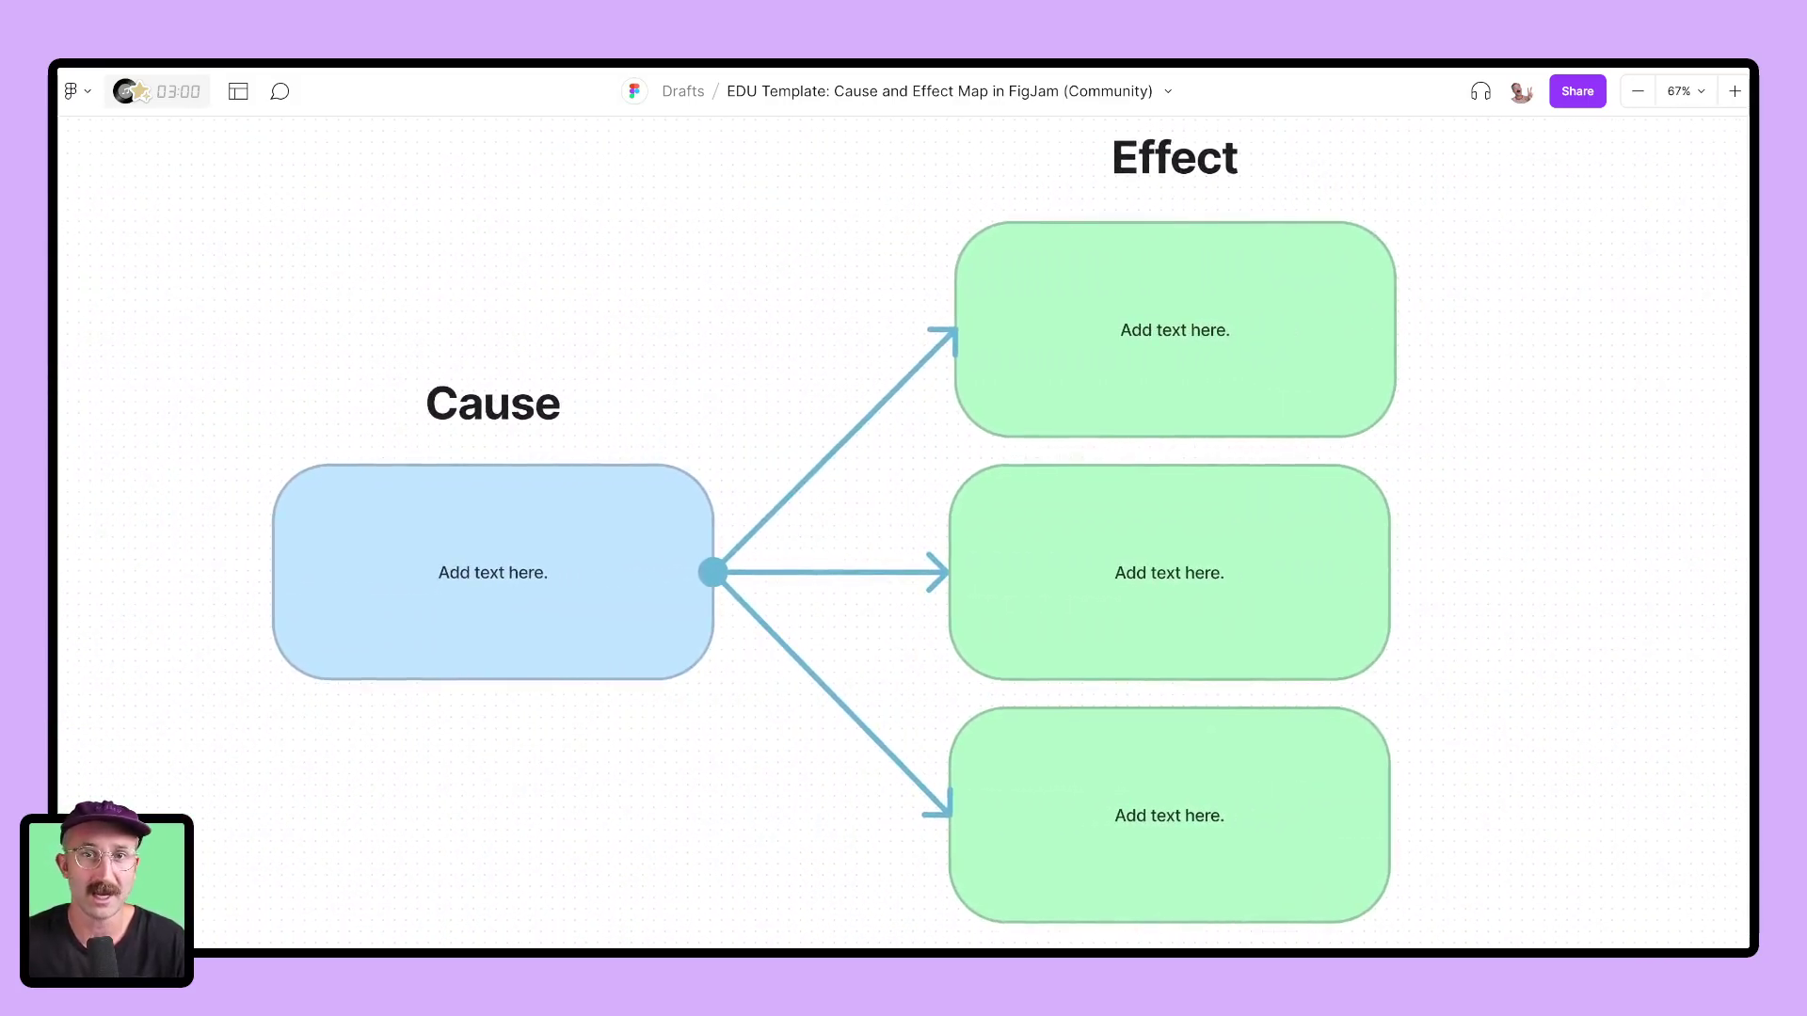
scroll(903, 523, "right", 10)
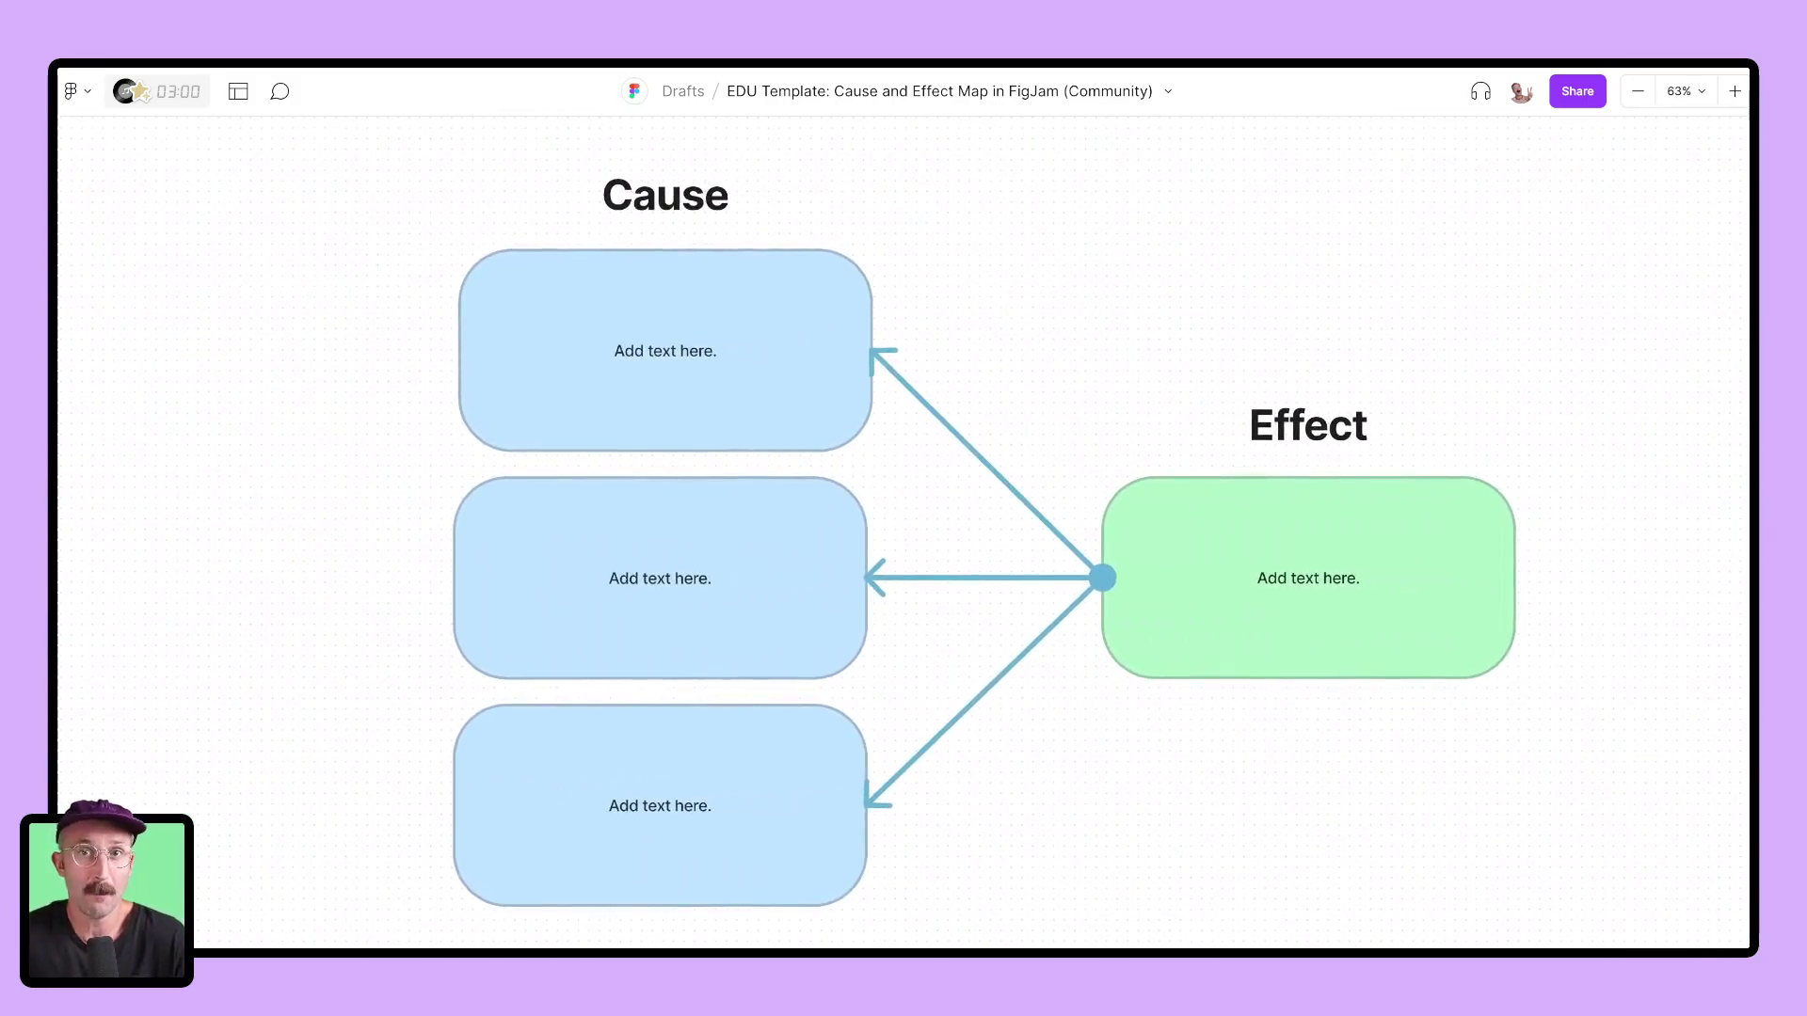
scroll(904, 523, "right", 15)
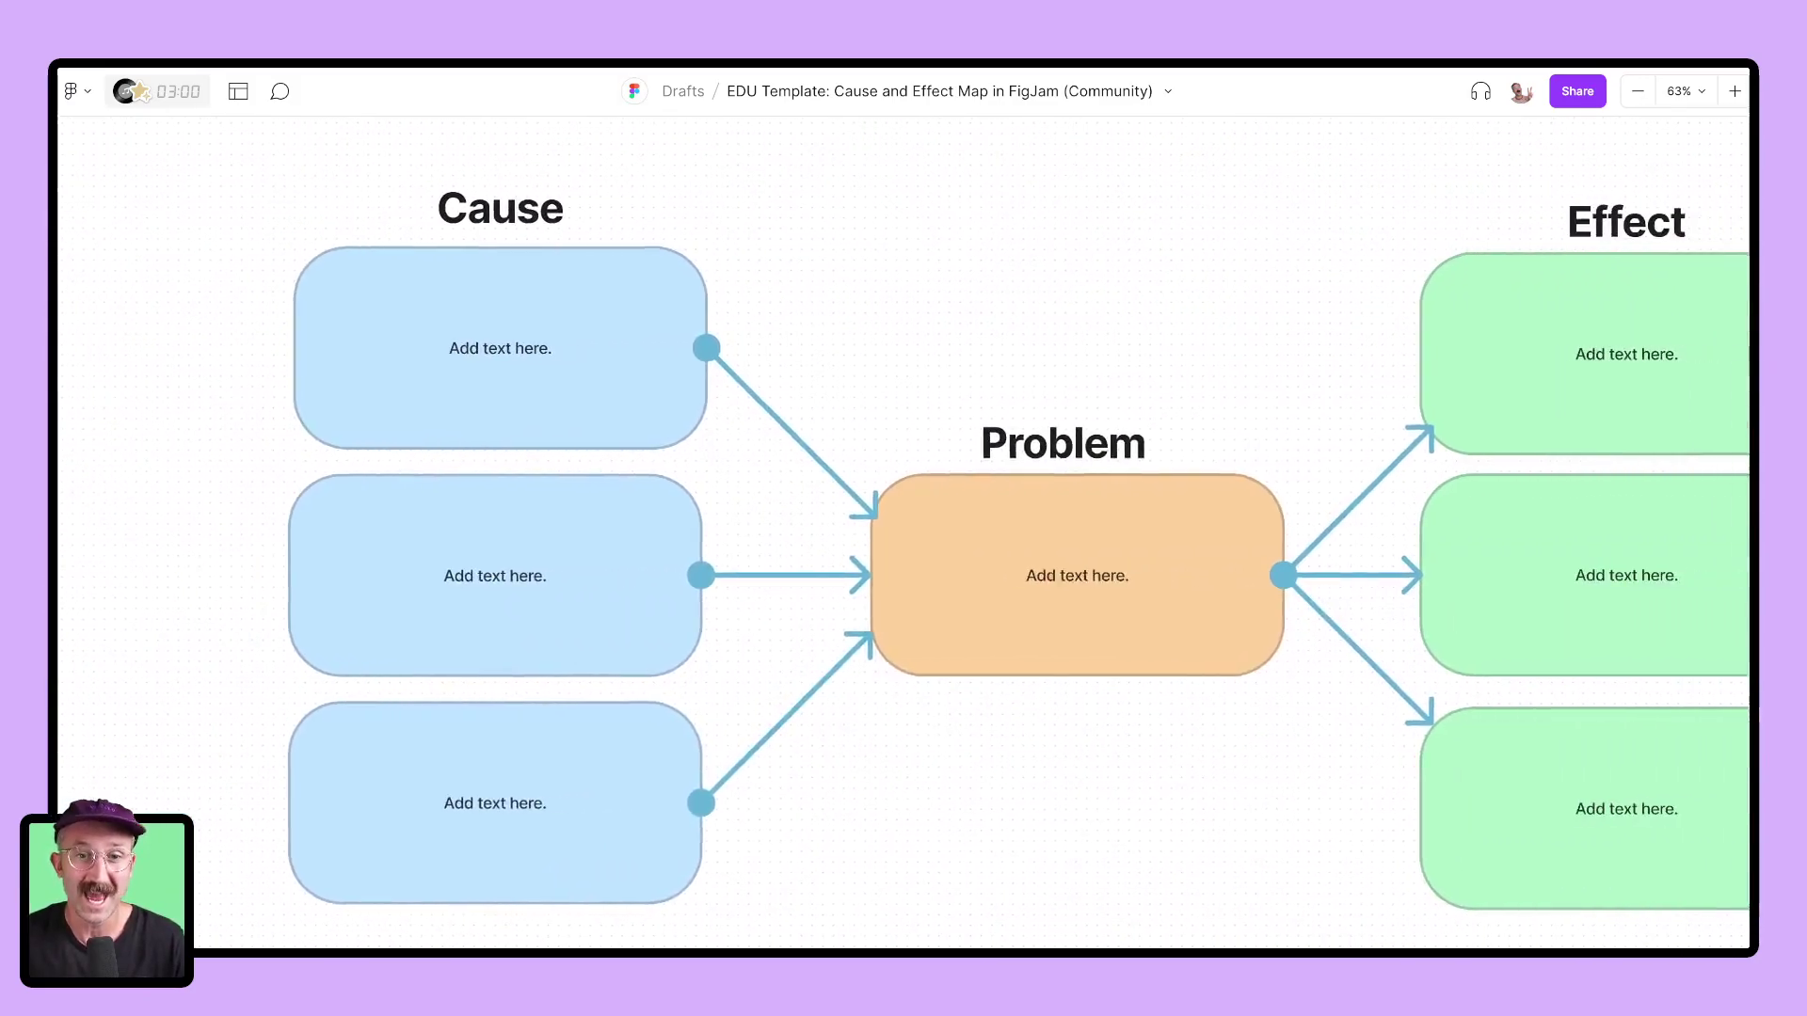
Step: Examine the Cause and Effect Map template's instruction frames on creating a second shape and labelling the shapes
scroll(904, 522, "down", 10)
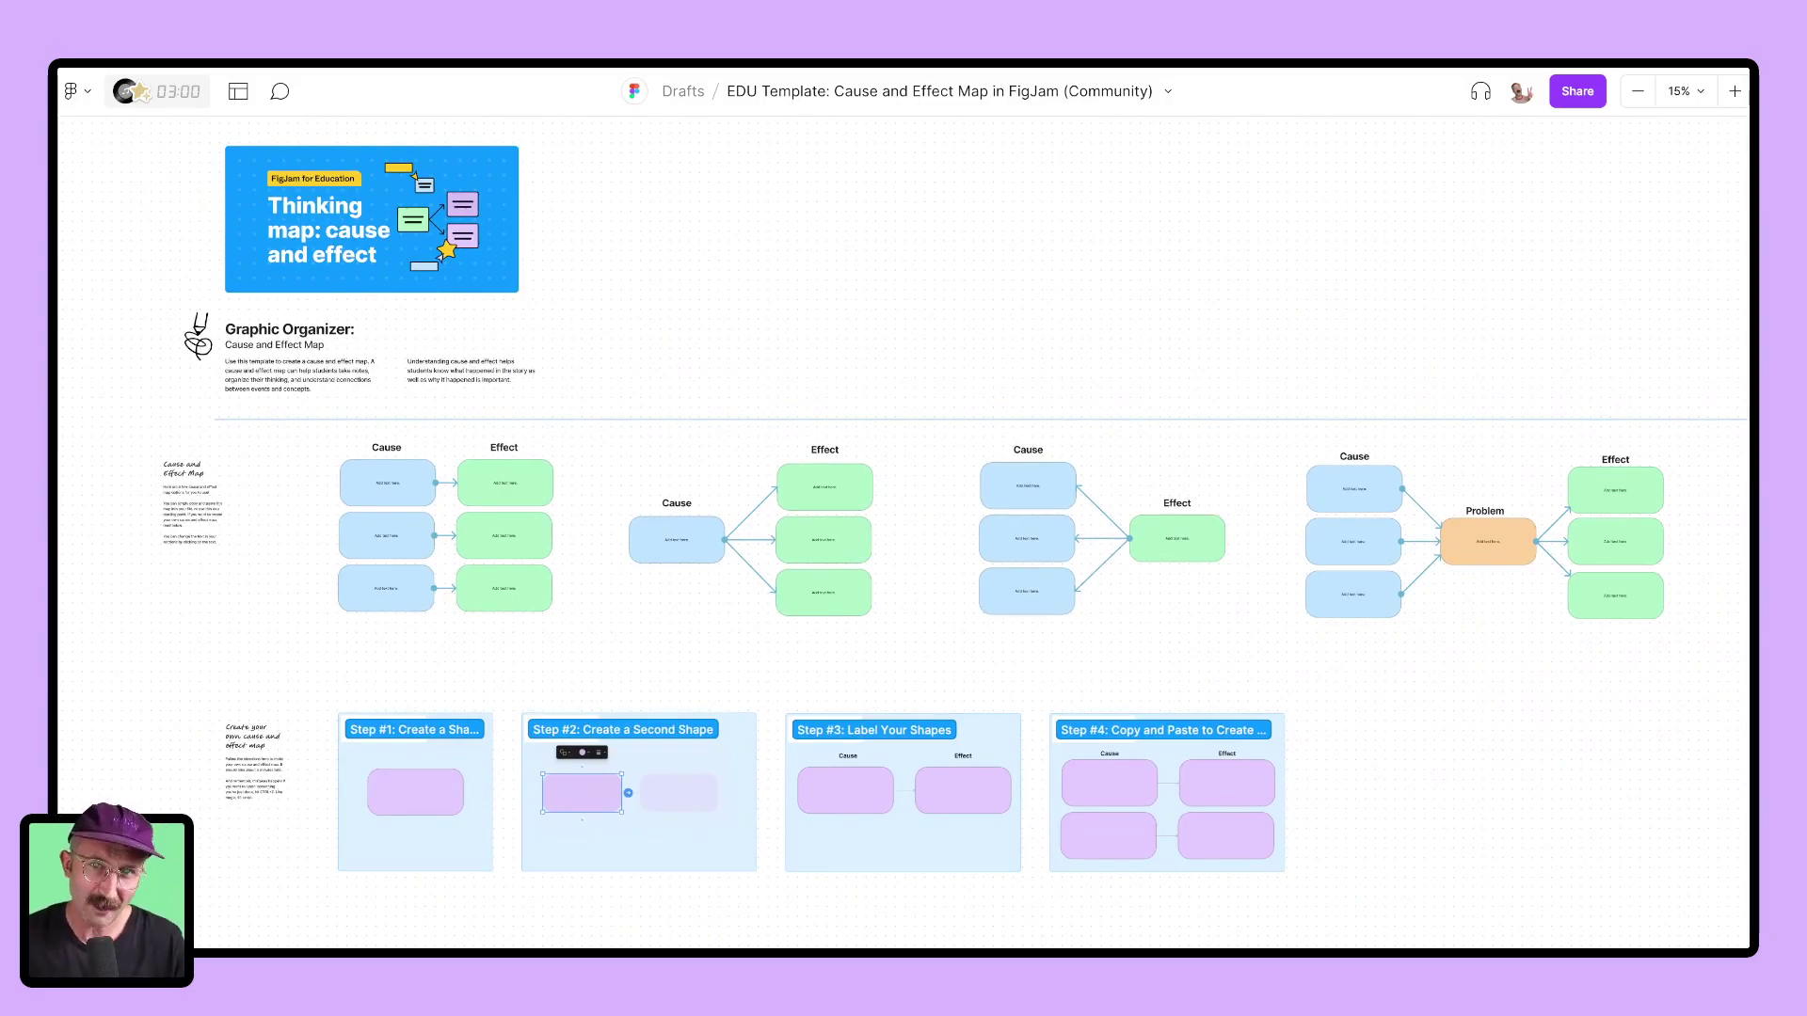
scroll(611, 828, "up", 10)
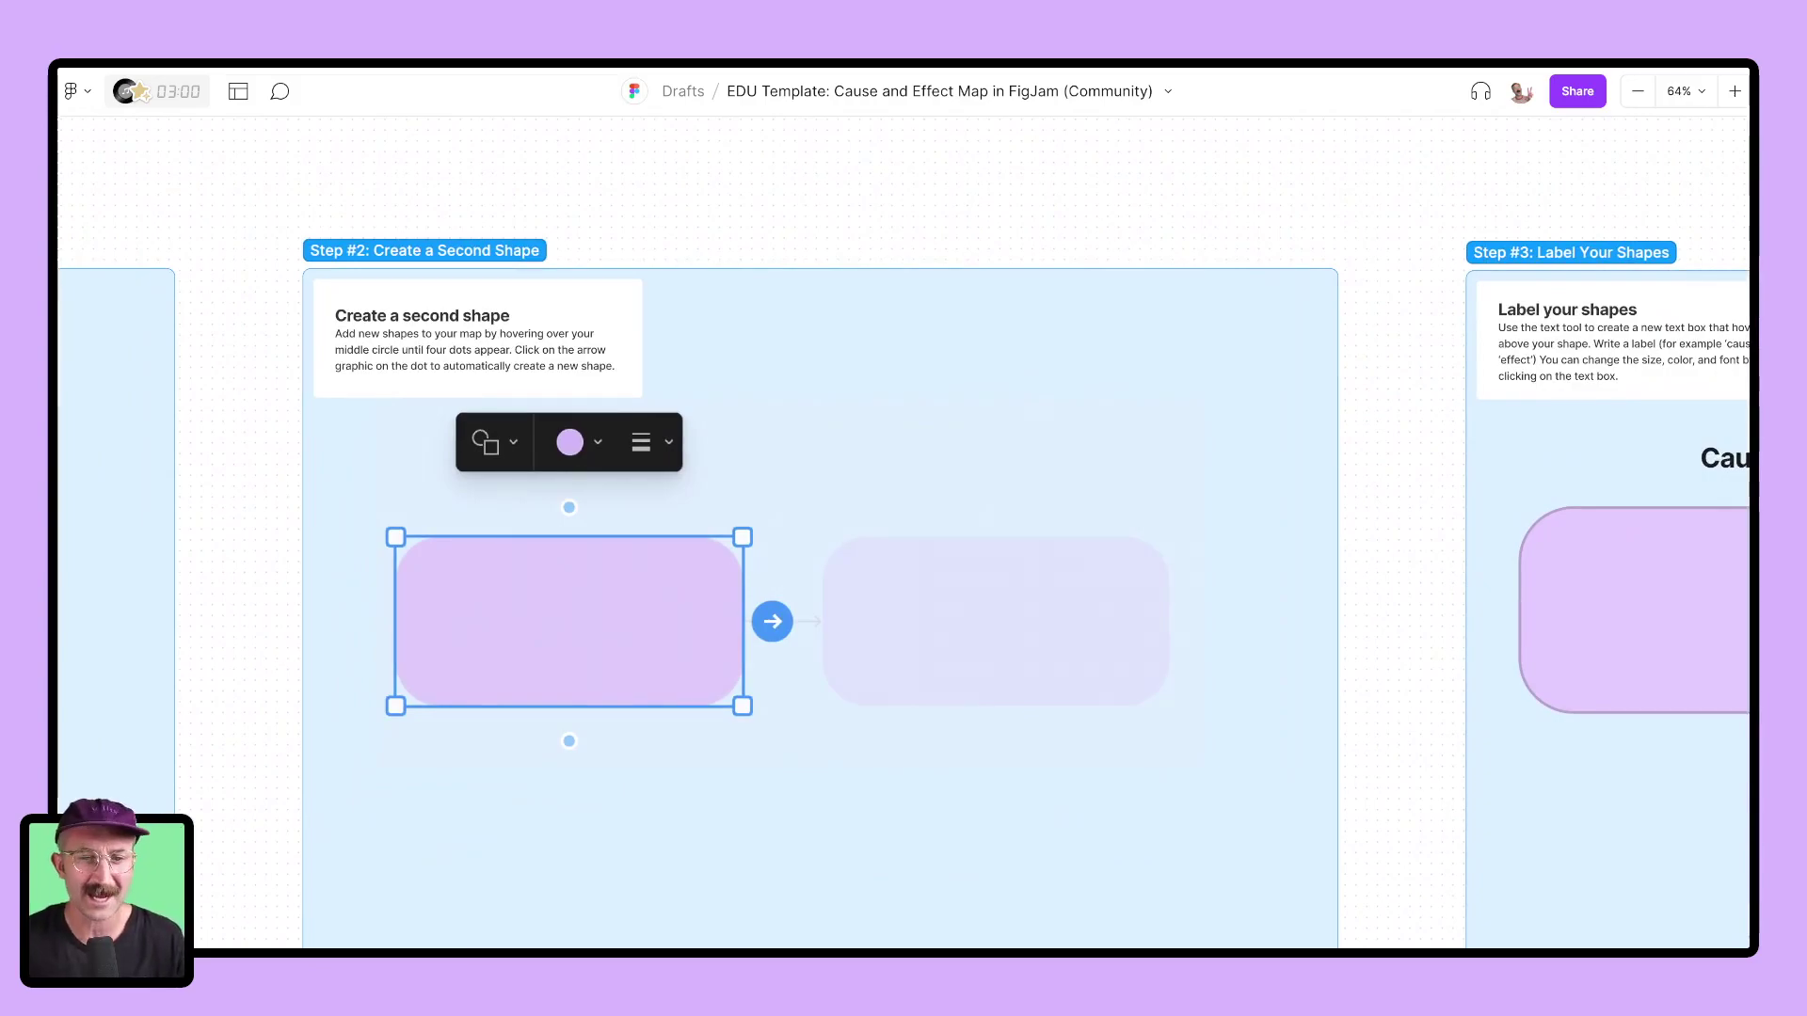
scroll(903, 532, "up", 10)
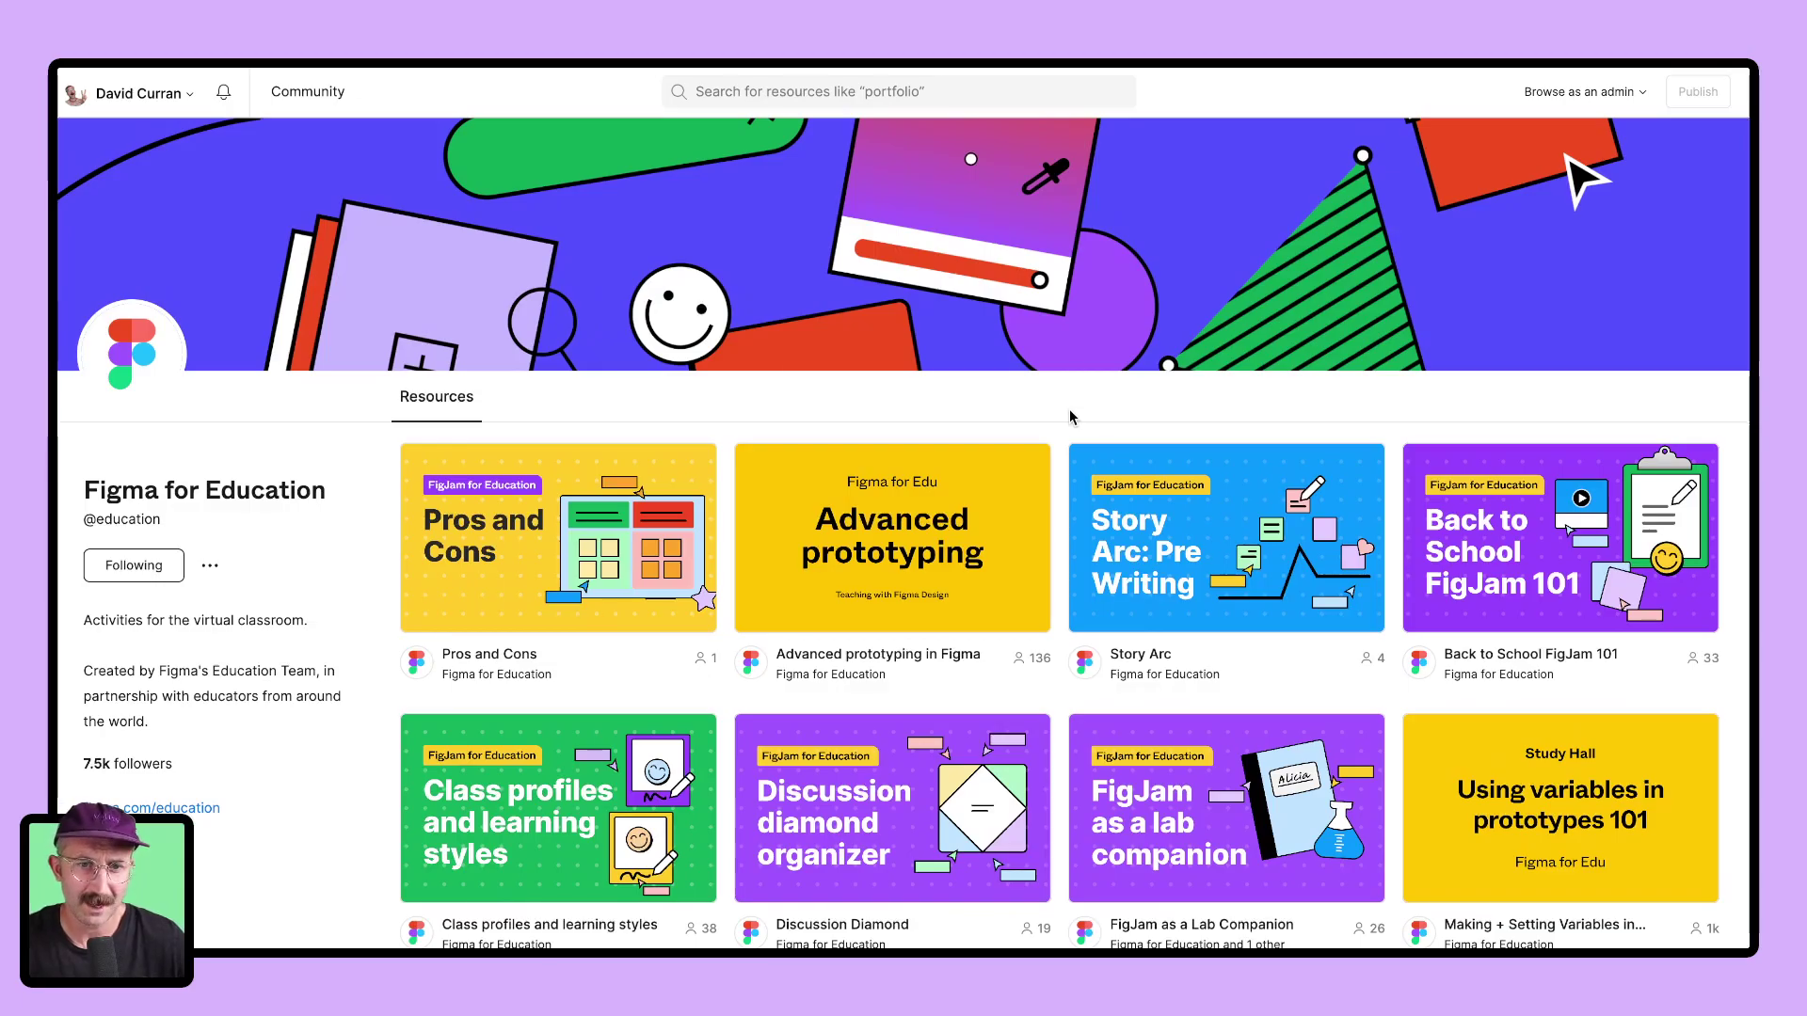
Step: Browse the template resources on the Figma for Education community profile and return to the start of the list
scroll(1070, 417, "down", 3)
scroll(1070, 417, "down", 10)
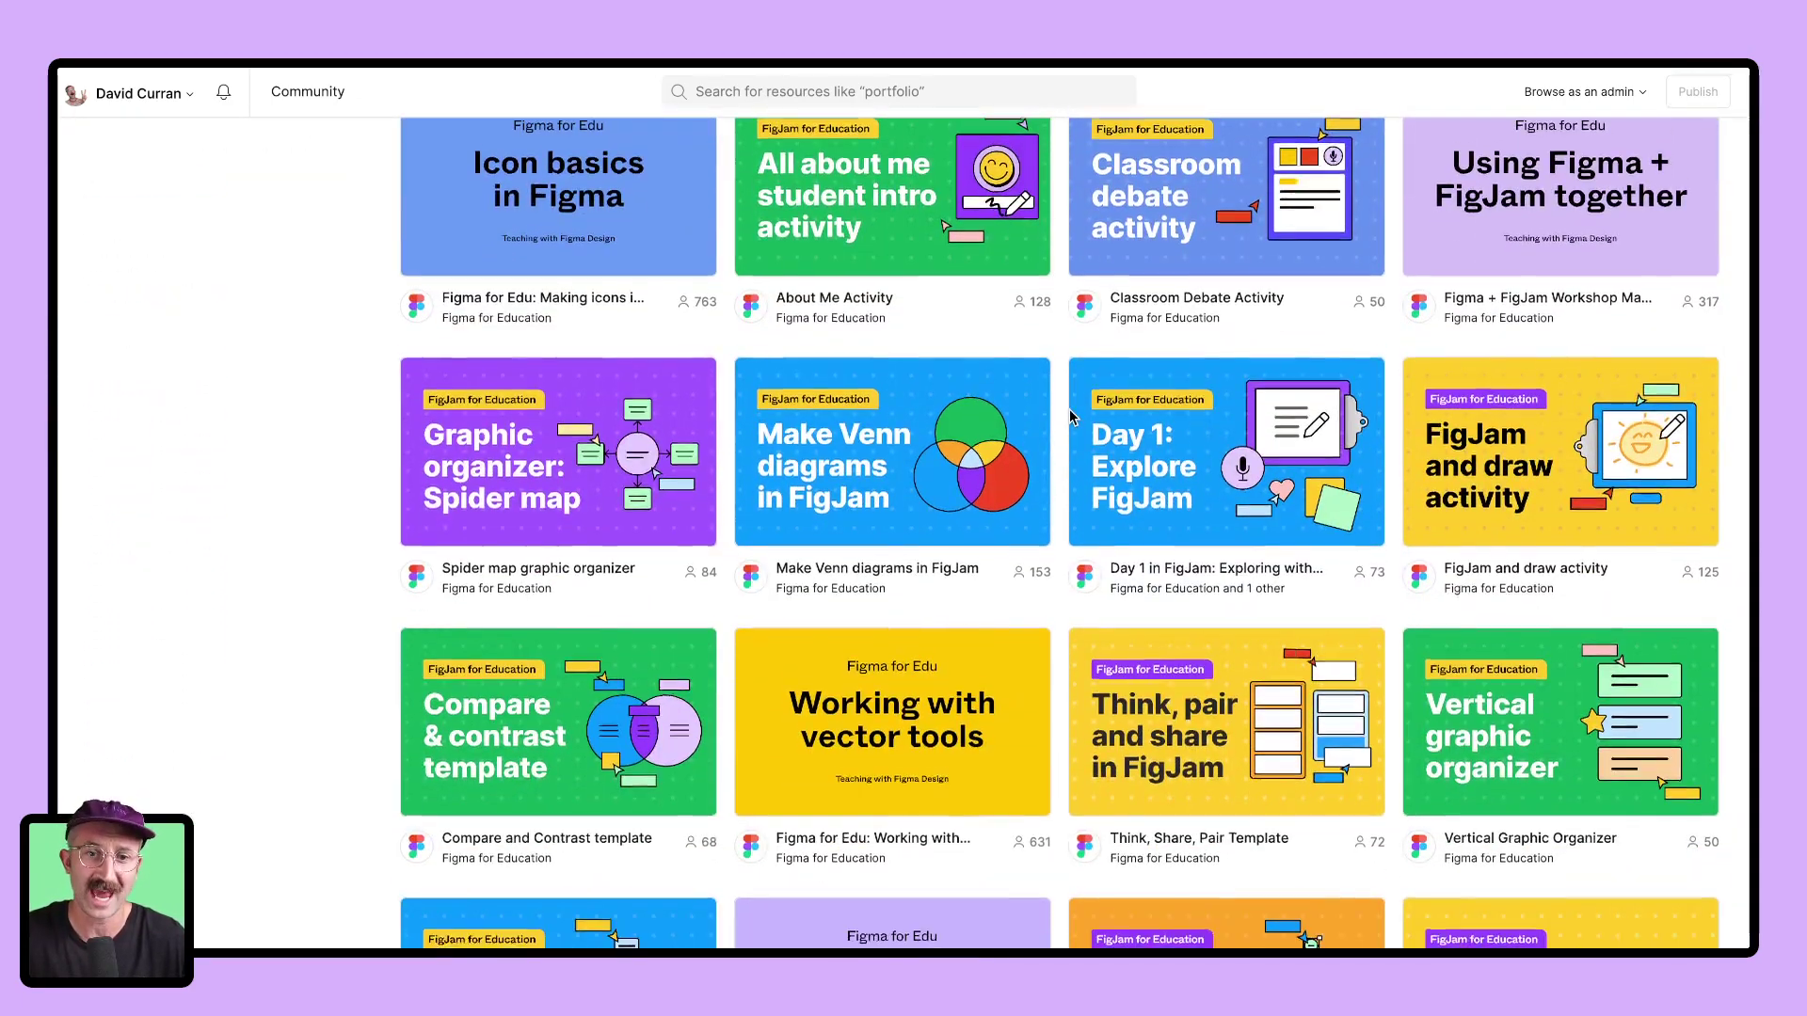
scroll(1070, 414, "down", 10)
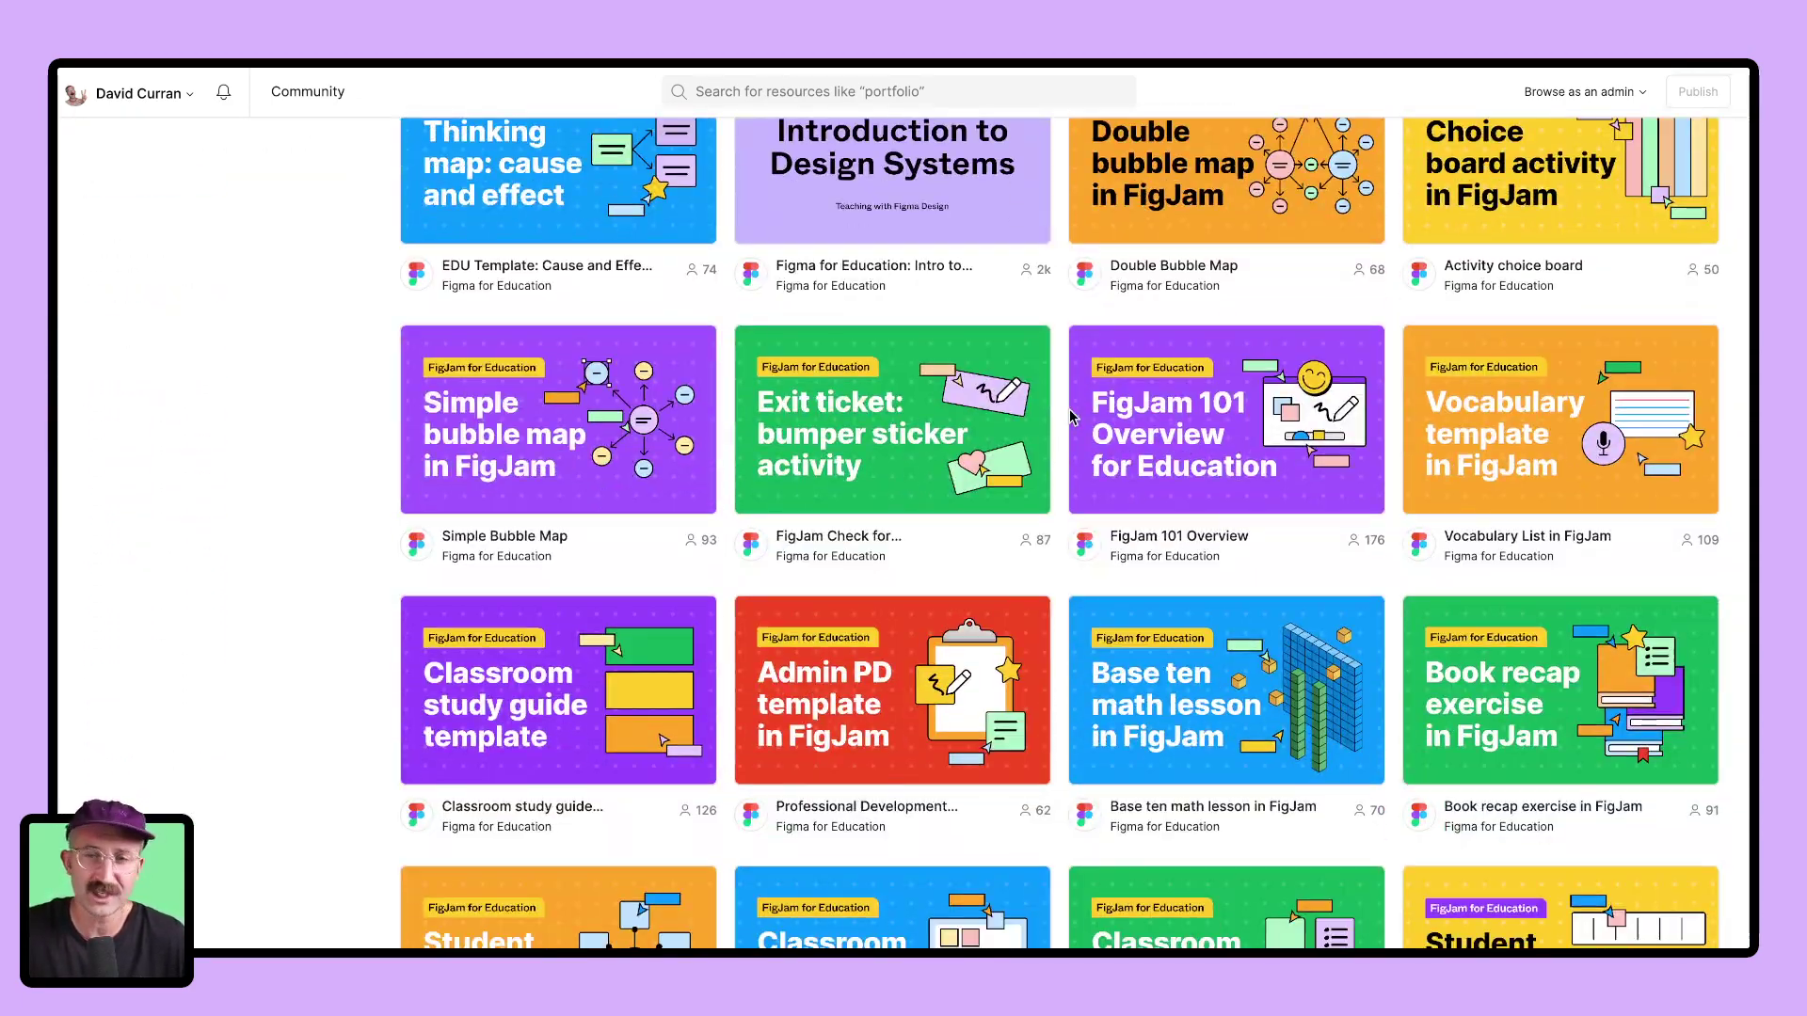
scroll(1070, 417, "up", 20)
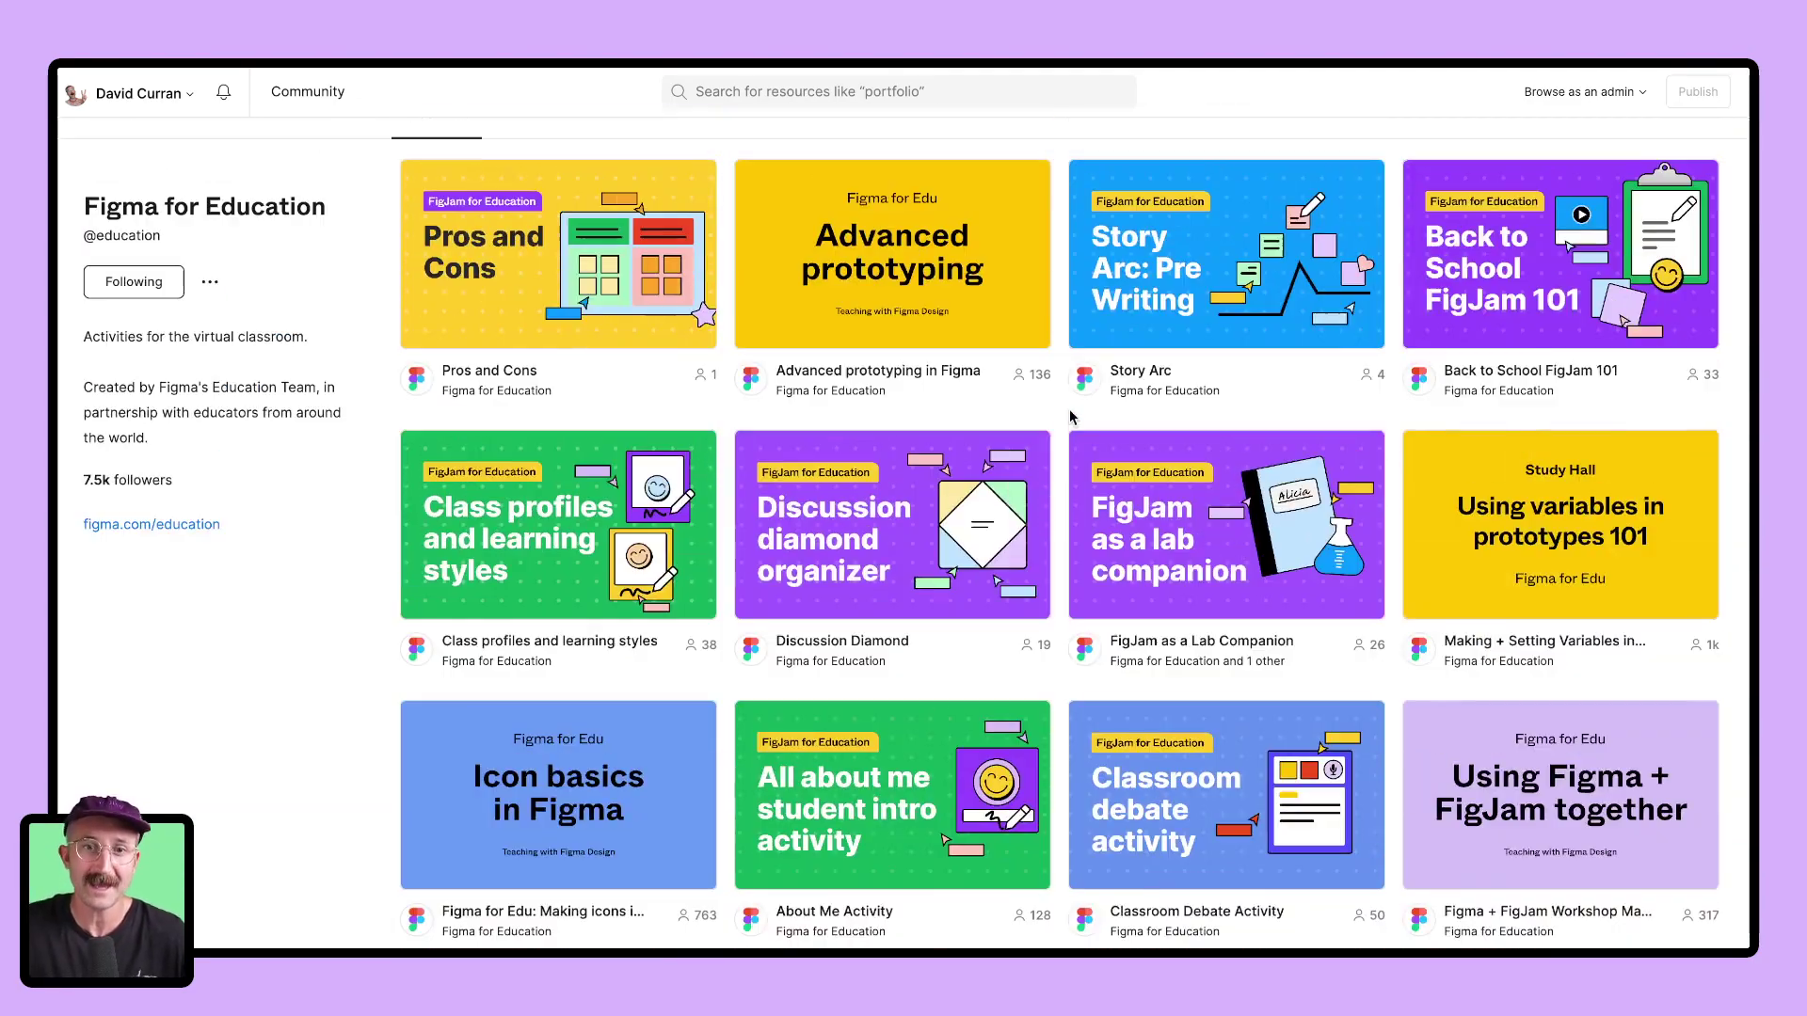